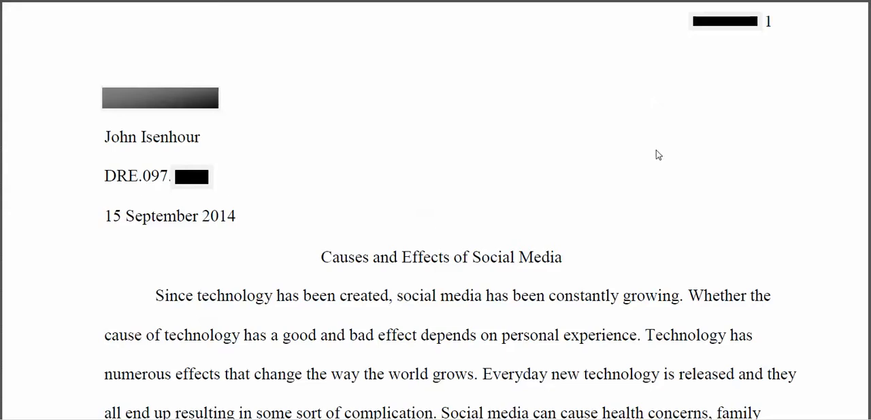
# Step: Highlight the quotation about dietary programming in the essay's second paragraph, and its parenthetical citation for pages 347-348
pyautogui.scroll(-3, 698, 174)
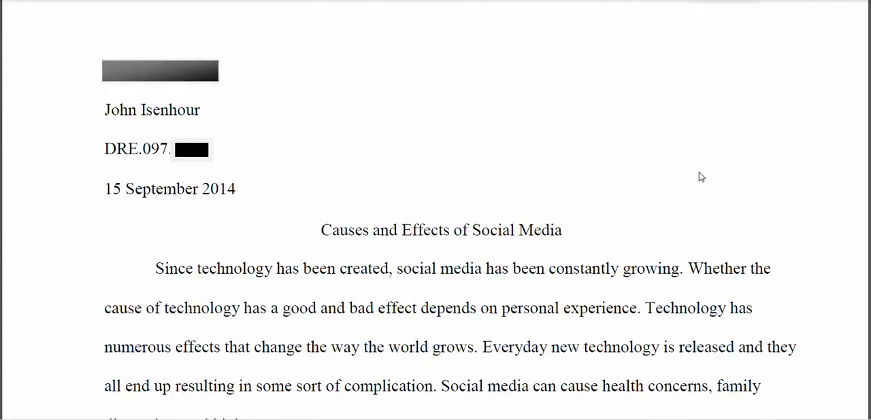
pyautogui.scroll(-5, 698, 172)
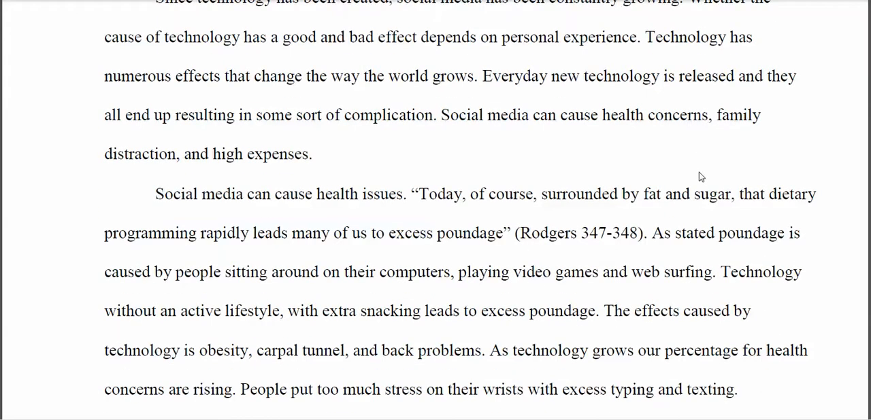
pyautogui.moveTo(410, 194); pyautogui.dragTo(648, 233)
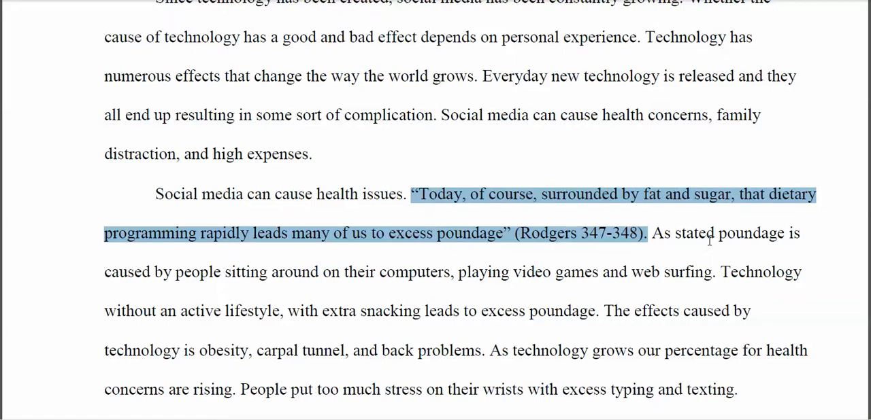
pyautogui.click(515, 235)
pyautogui.moveTo(515, 234); pyautogui.dragTo(644, 235)
pyautogui.click(630, 273)
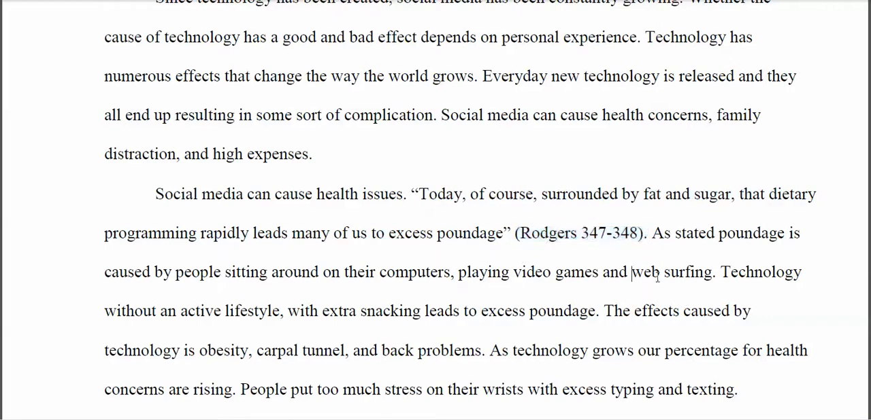
pyautogui.moveTo(515, 235); pyautogui.dragTo(645, 235)
pyautogui.click(642, 271)
pyautogui.moveTo(515, 237); pyautogui.dragTo(654, 238)
pyautogui.click(669, 260)
# Step: Highlight the Works Cited heading and its full entry on the essay's last page
pyautogui.scroll(-5, 656, 257)
pyautogui.scroll(-20, 625, 258)
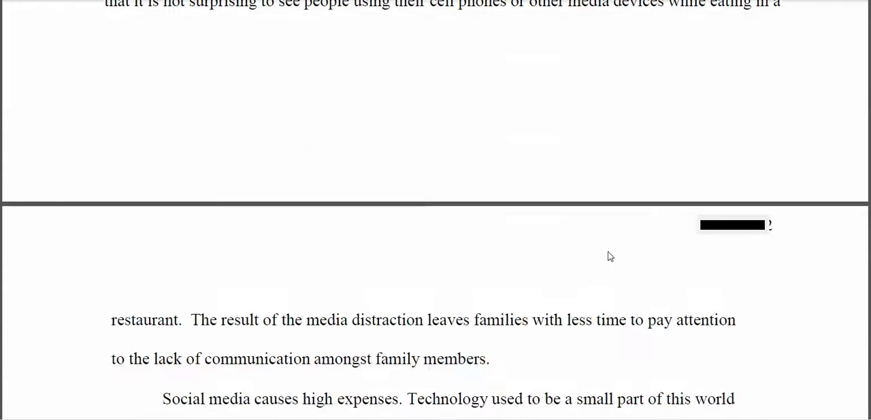
pyautogui.scroll(-15, 598, 250)
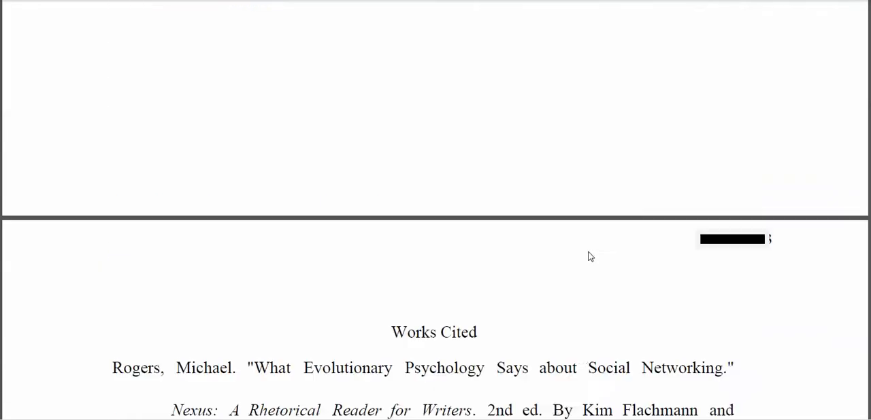
pyautogui.scroll(1, 586, 257)
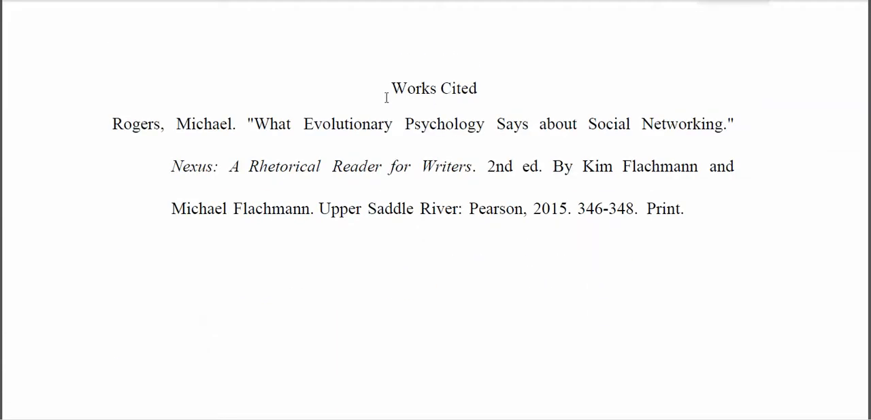
pyautogui.moveTo(386, 91); pyautogui.dragTo(697, 216)
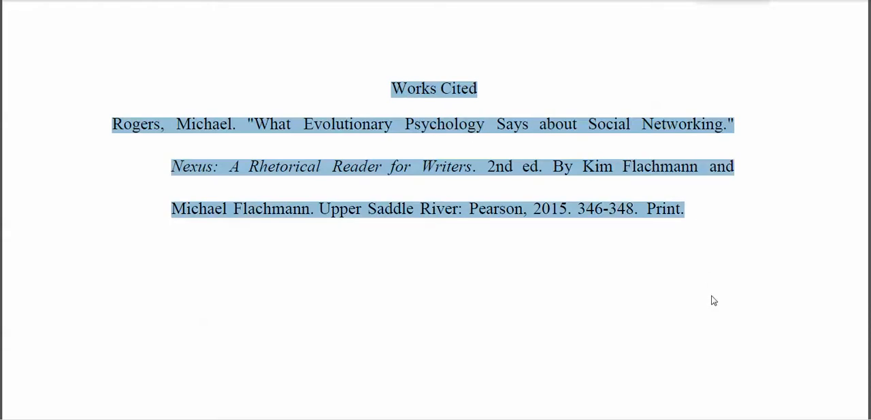
pyautogui.click(695, 241)
# Step: Return to the paragraph on health issues and highlight the in-text citation that follows the quotation
pyautogui.scroll(10, 662, 245)
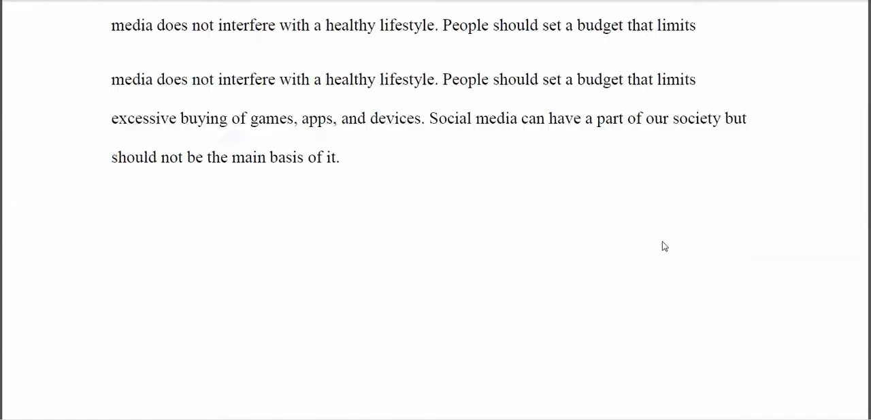
pyautogui.scroll(6, 635, 247)
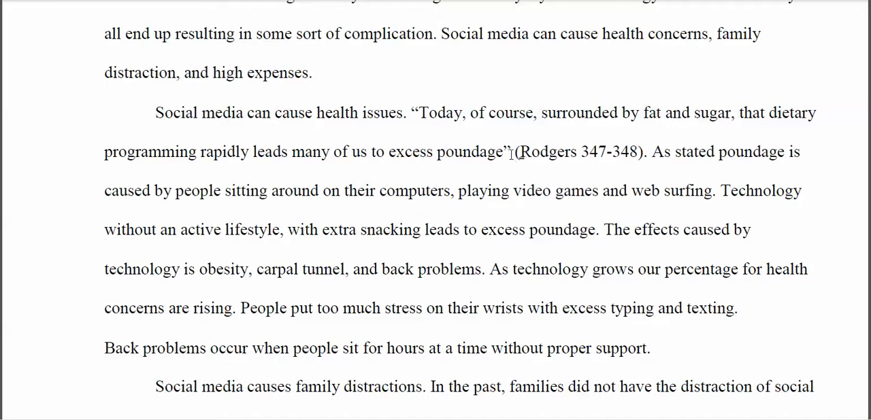
pyautogui.moveTo(512, 156); pyautogui.dragTo(604, 165)
pyautogui.click(570, 147)
pyautogui.moveTo(514, 151); pyautogui.dragTo(646, 156)
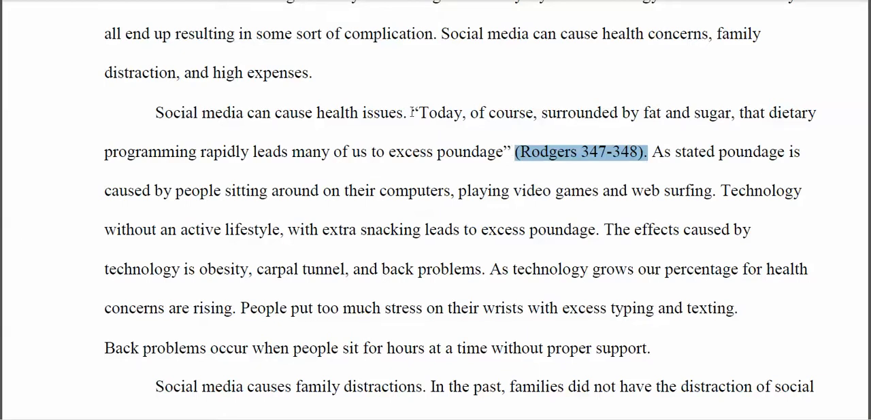
pyautogui.click(486, 148)
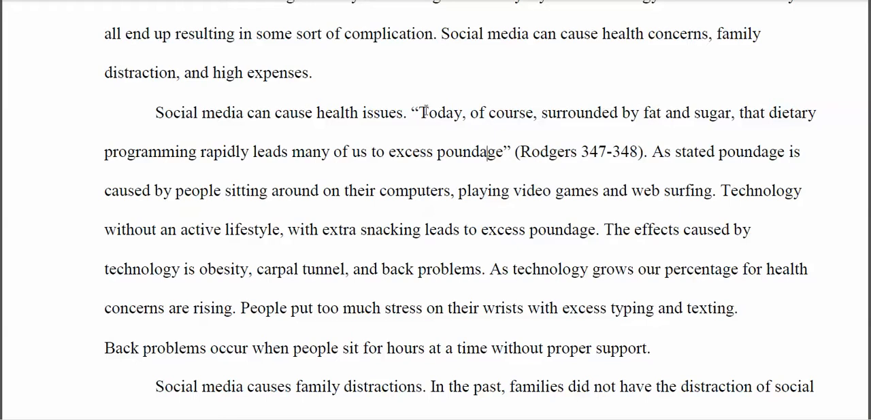
# Step: Highlight the quotation from "Today, of course" to "excess poundage", and the parenthetical citation after it
pyautogui.moveTo(411, 113); pyautogui.dragTo(510, 152)
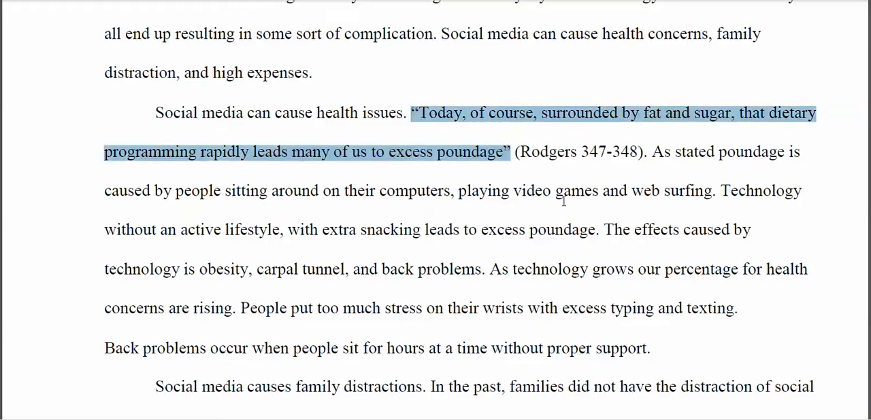
pyautogui.click(535, 173)
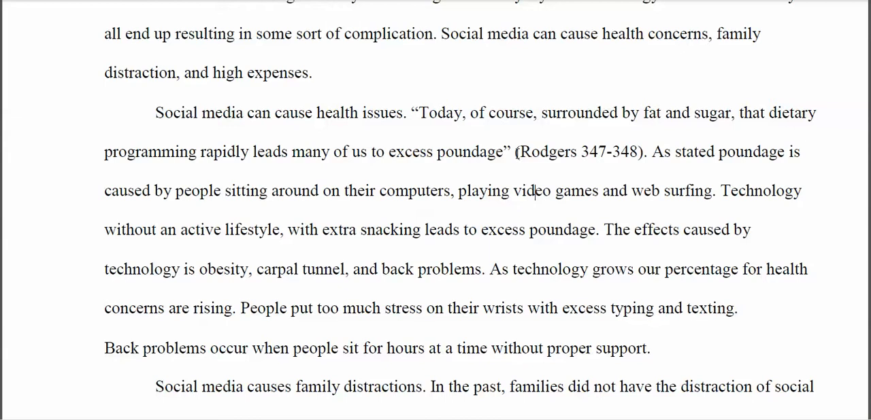
pyautogui.moveTo(516, 153); pyautogui.dragTo(643, 159)
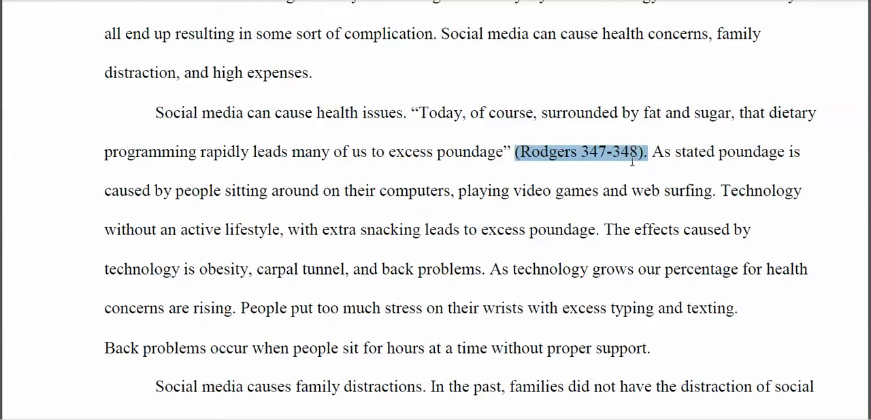
# Step: Highlight the complete source entry under Works Cited, without its heading, to match it with the in-text citation
pyautogui.scroll(-15, 632, 160)
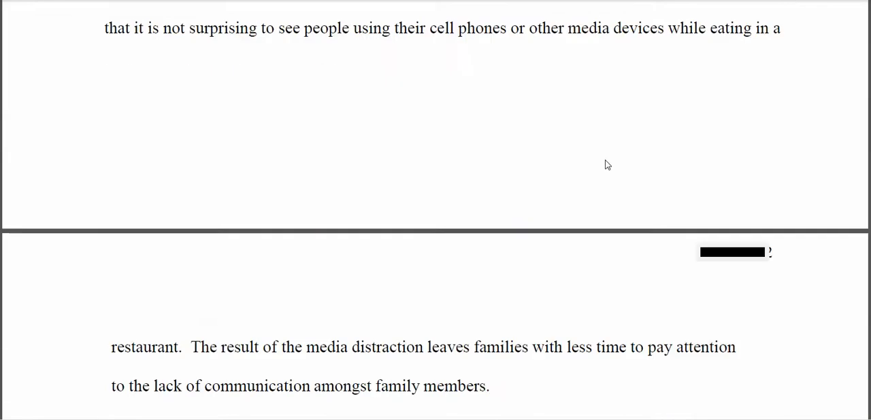
pyautogui.scroll(-10, 592, 163)
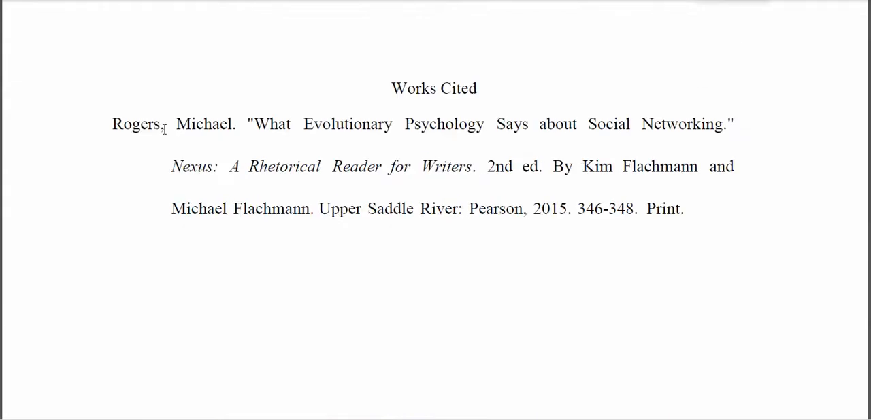
pyautogui.moveTo(110, 124); pyautogui.dragTo(703, 210)
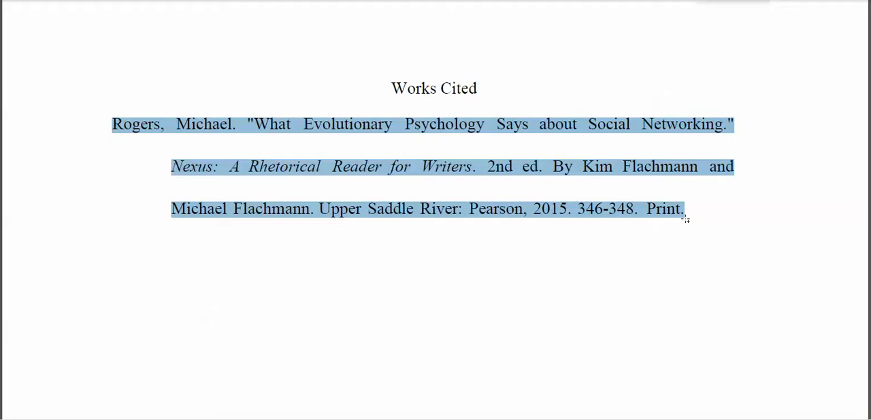
pyautogui.click(710, 244)
# Step: Go back to the health issues paragraph and highlight its parenthetical citation, pages 347-348
pyautogui.scroll(1, 710, 246)
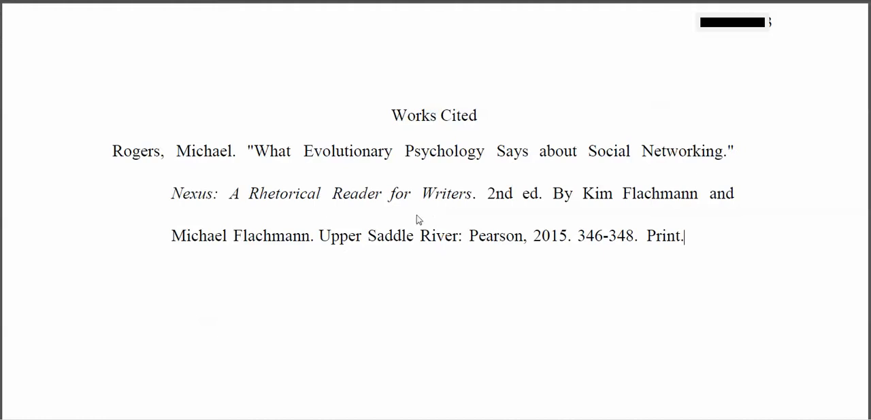
pyautogui.scroll(10, 483, 188)
pyautogui.scroll(20, 487, 182)
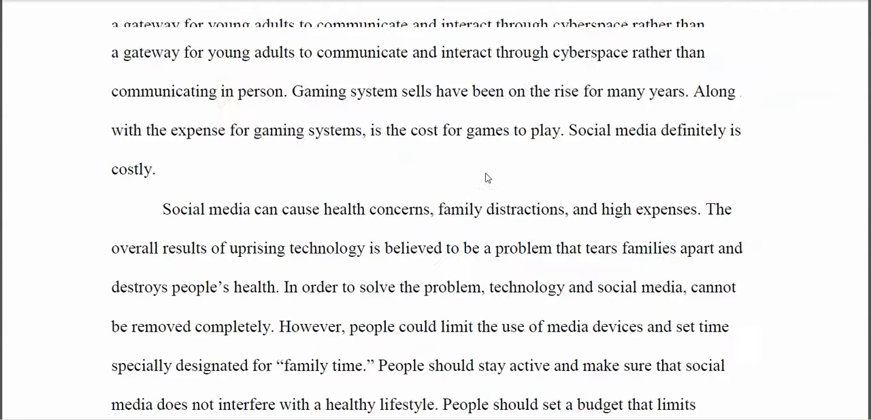
pyautogui.scroll(5, 482, 163)
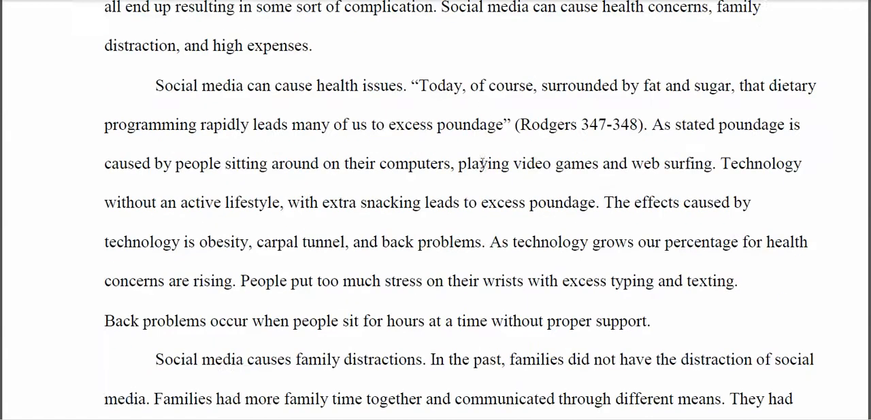
pyautogui.moveTo(513, 185); pyautogui.dragTo(645, 190)
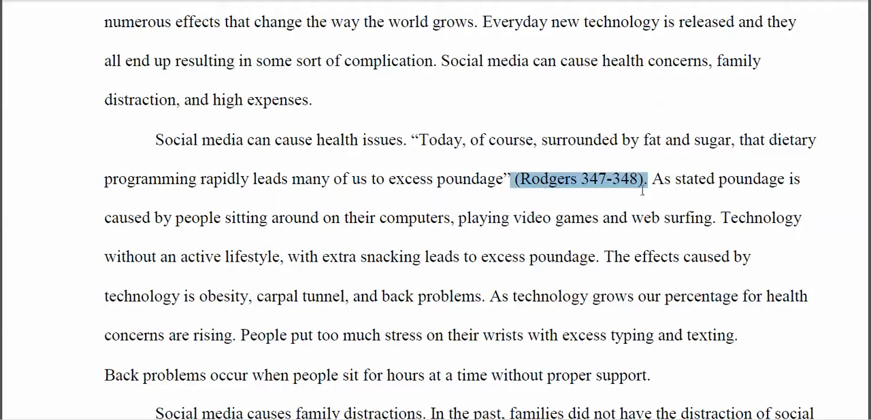
pyautogui.doubleClick(511, 179)
# Step: Highlight the quoted passage starting "Today, of course" in the health issues paragraph
pyautogui.moveTo(413, 138); pyautogui.dragTo(485, 175)
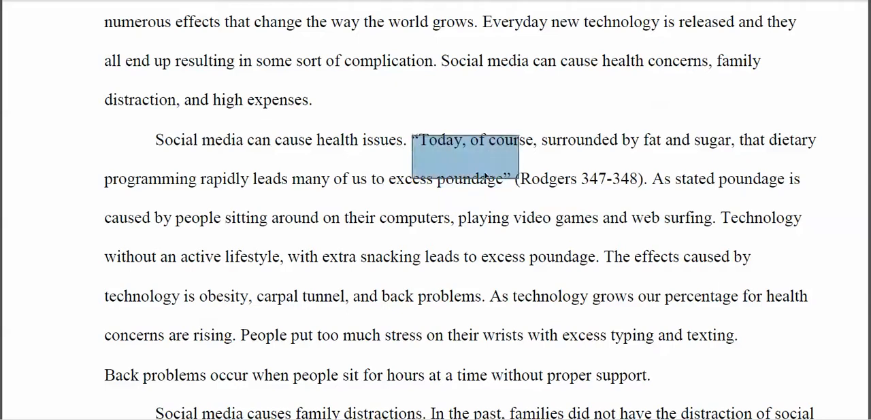
pyautogui.click(411, 140)
pyautogui.moveTo(427, 143)
pyautogui.mouseDown()
pyautogui.moveTo(447, 151)
pyautogui.moveTo(413, 140)
pyautogui.moveTo(446, 141)
pyautogui.moveTo(438, 141)
pyautogui.mouseUp()
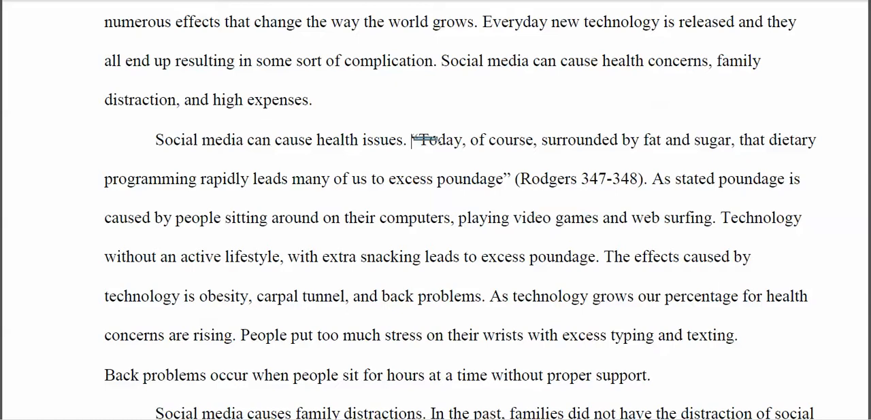
pyautogui.click(438, 148)
pyautogui.keyDown('shift'); pyautogui.click(512, 183); pyautogui.keyUp('shift')
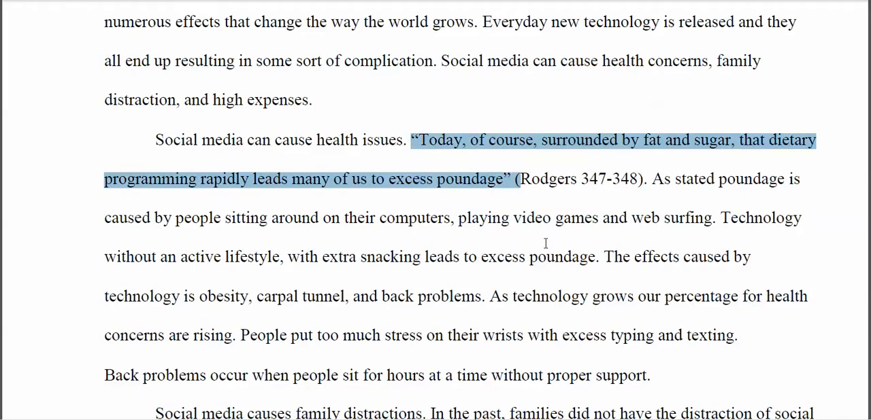
pyautogui.click(522, 219)
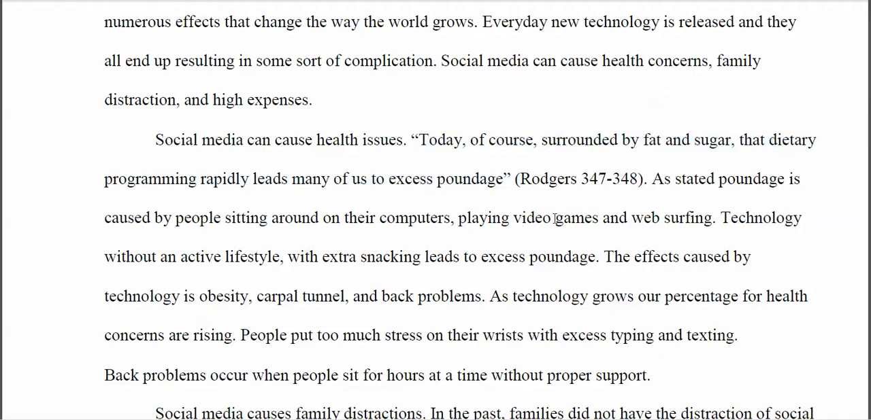
# Step: Review the introduction and highlight the second paragraph's topic sentence, "Social media can cause health issues"
pyautogui.scroll(2, 552, 218)
pyautogui.scroll(3, 552, 222)
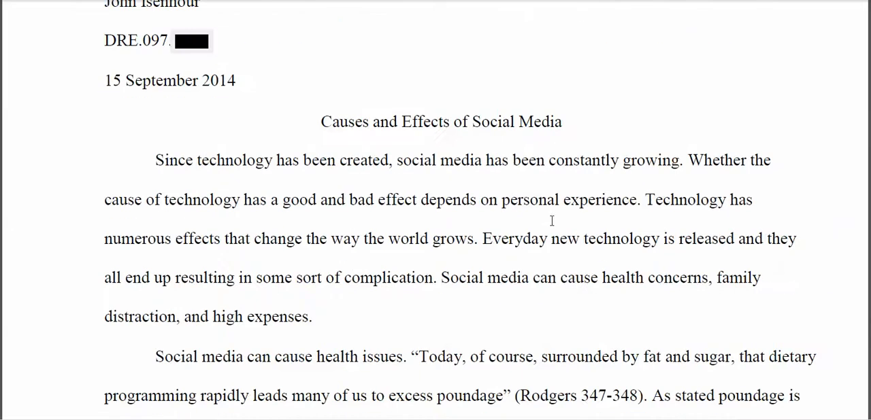
pyautogui.scroll(-1, 538, 223)
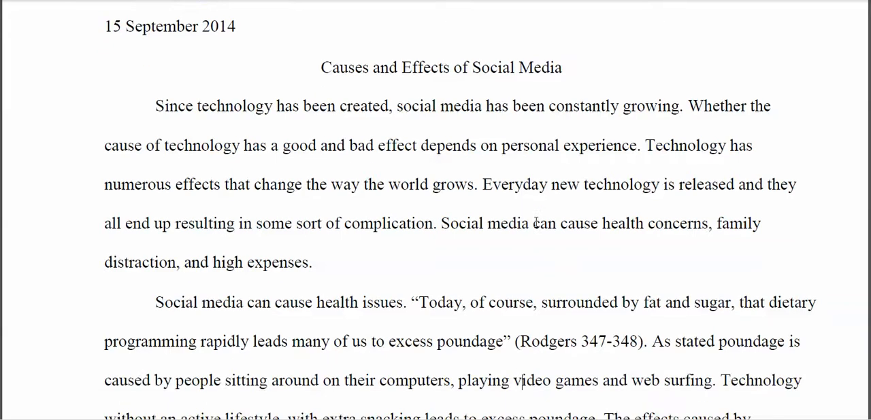
pyautogui.scroll(-2, 537, 223)
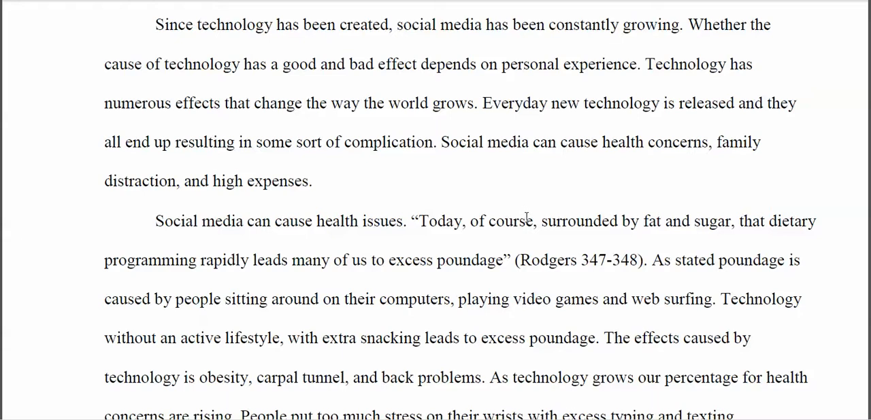
pyautogui.scroll(-1, 527, 217)
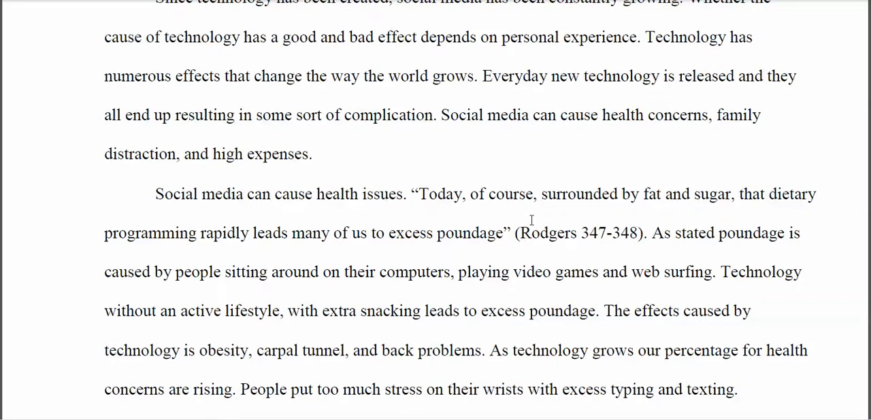
pyautogui.scroll(-2, 531, 220)
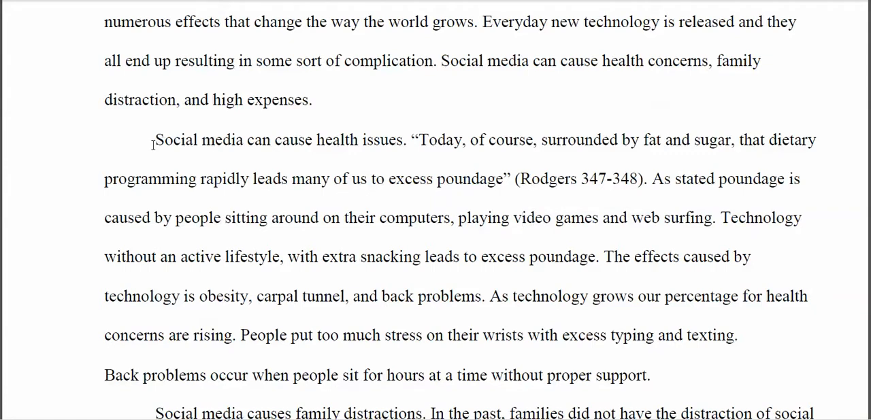
pyautogui.moveTo(154, 140); pyautogui.dragTo(404, 142)
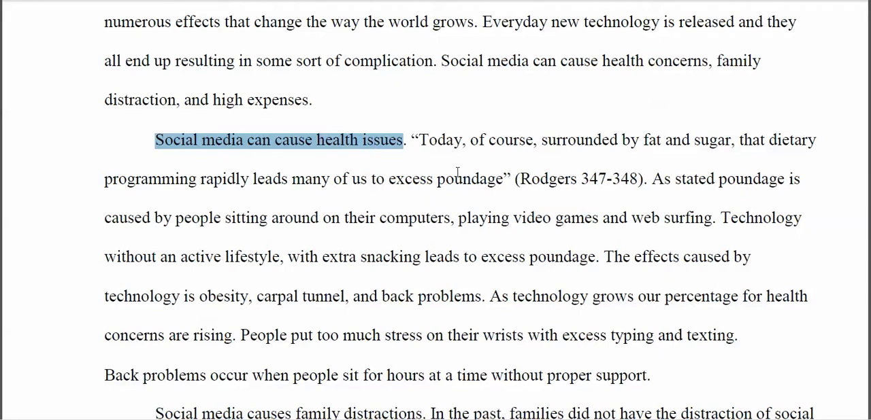
# Step: Highlight the direct quotation that follows the topic sentence, up to its closing quotation mark
pyautogui.click(413, 141)
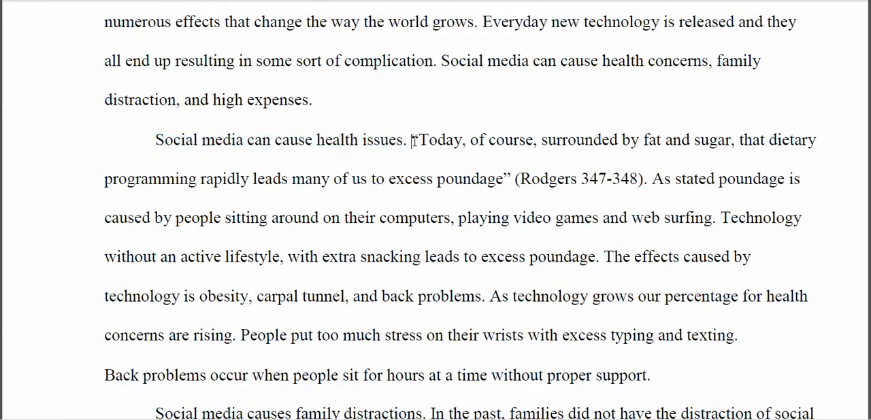
pyautogui.moveTo(413, 141); pyautogui.dragTo(511, 178)
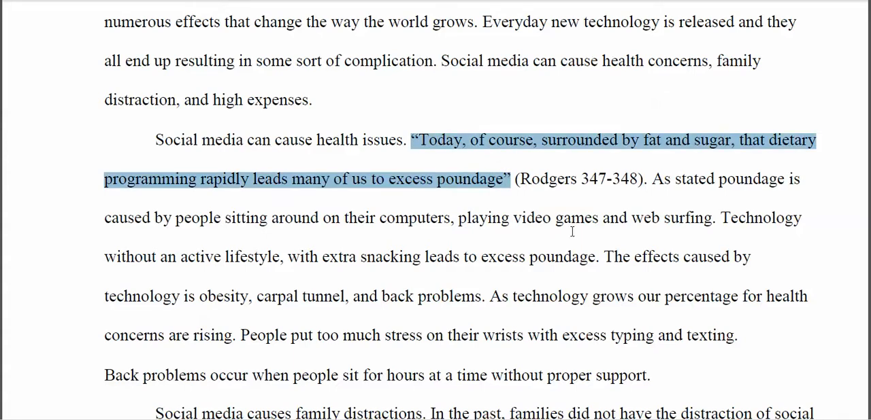
pyautogui.click(513, 183)
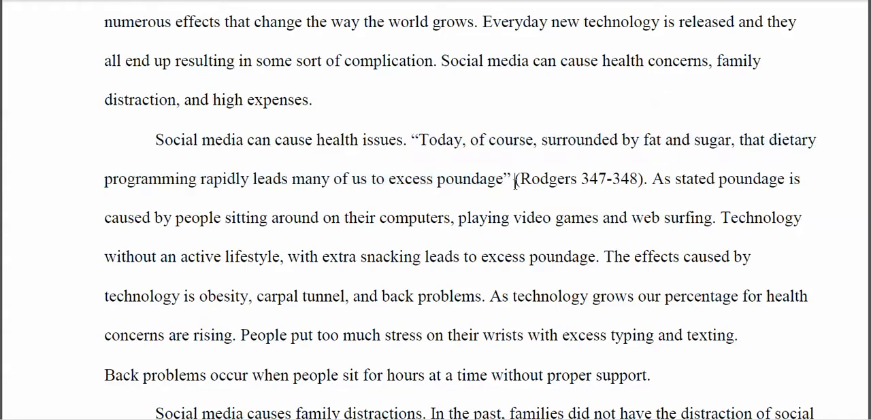
# Step: Highlight the whole parenthetical citation after the quotation, and highlight the author's surname inside it
pyautogui.moveTo(515, 183); pyautogui.dragTo(643, 189)
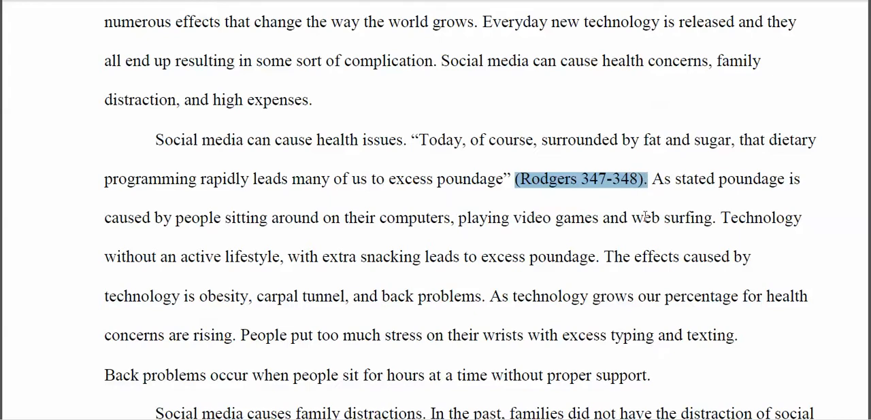
pyautogui.click(576, 185)
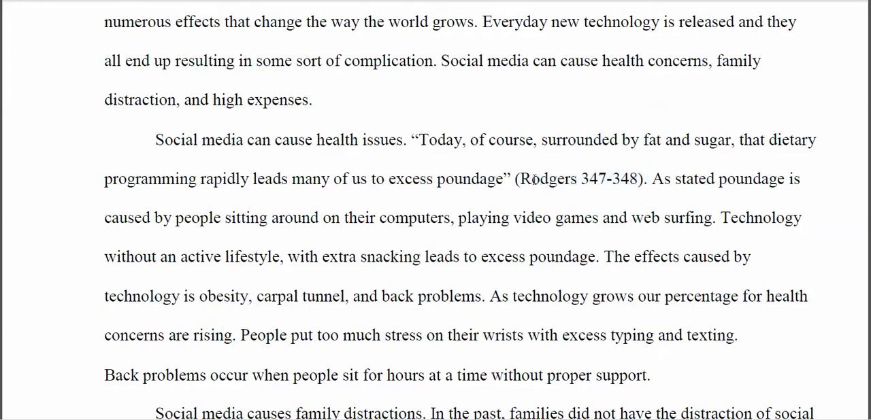
pyautogui.moveTo(519, 179); pyautogui.dragTo(577, 178)
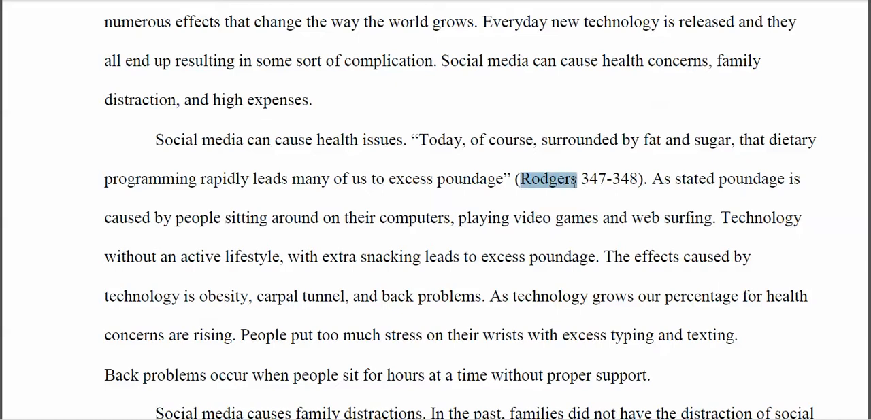
pyautogui.click(599, 218)
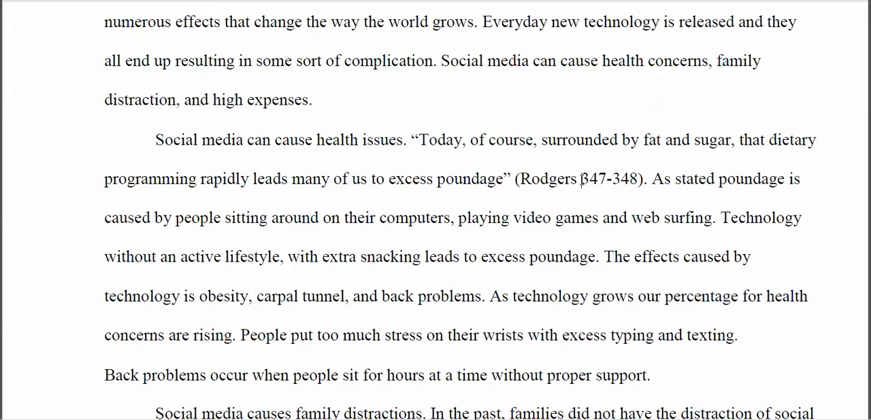
# Step: Highlight the citation's page numbers, 347-348, and the period after its closing parenthesis
pyautogui.moveTo(582, 179); pyautogui.dragTo(638, 179)
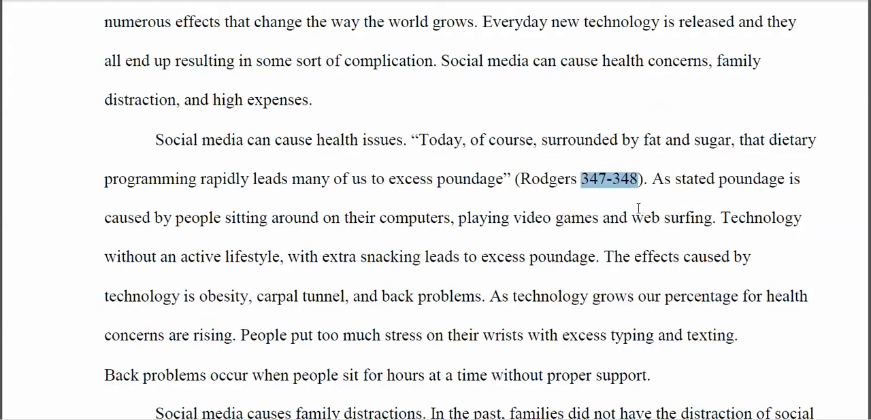
pyautogui.click(608, 179)
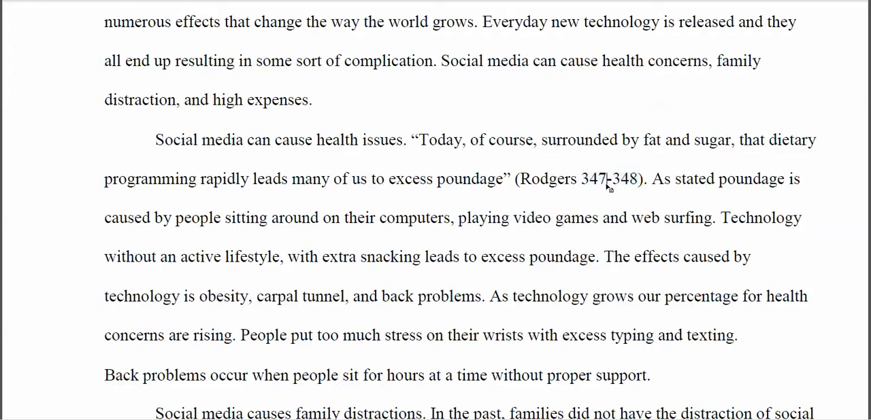
pyautogui.moveTo(584, 182); pyautogui.dragTo(638, 184)
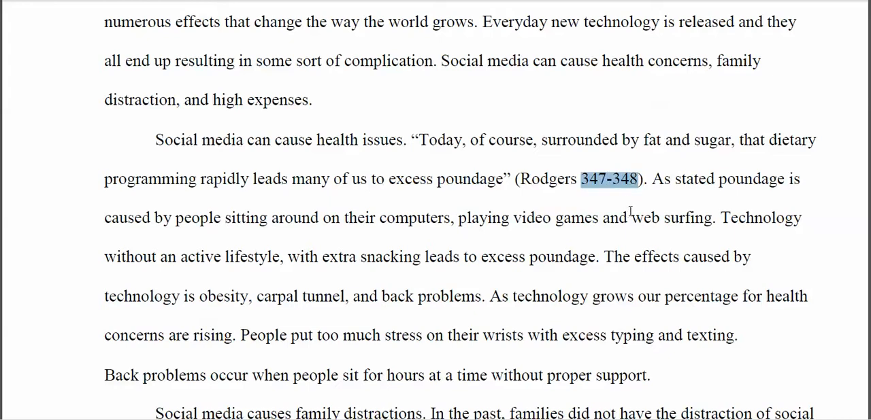
pyautogui.click(630, 213)
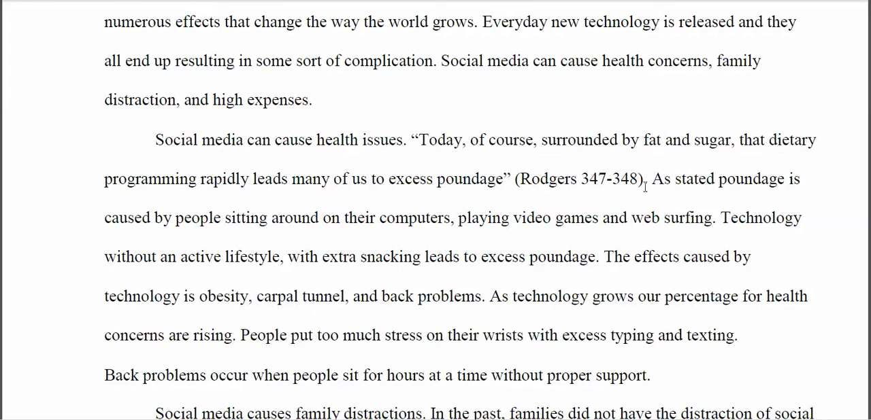
pyautogui.moveTo(642, 184); pyautogui.dragTo(647, 184)
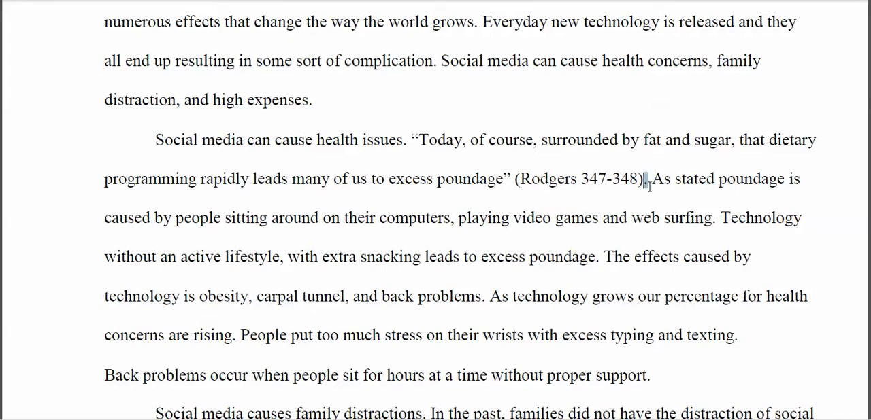
pyautogui.click(649, 202)
# Step: Go to the sample essay's Works Cited page and highlight its heading together with the full source entry
pyautogui.scroll(-5, 624, 179)
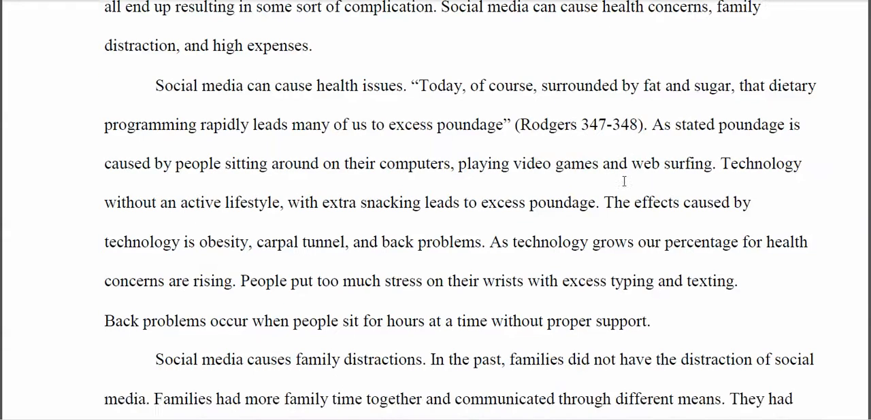
pyautogui.scroll(-13, 617, 179)
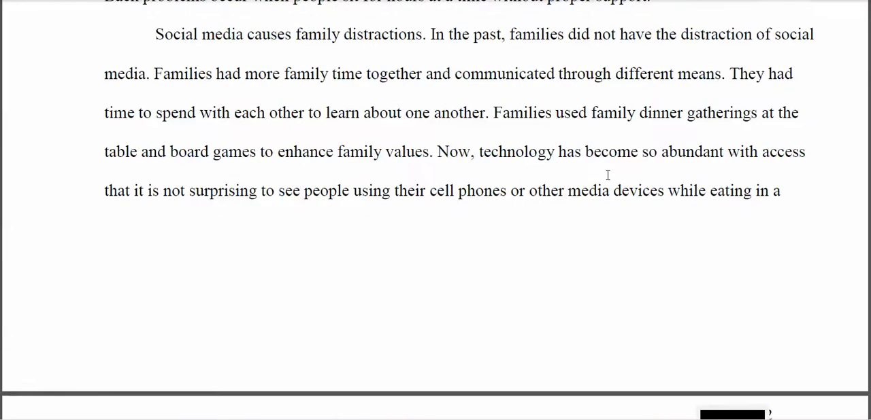
pyautogui.scroll(-10, 589, 170)
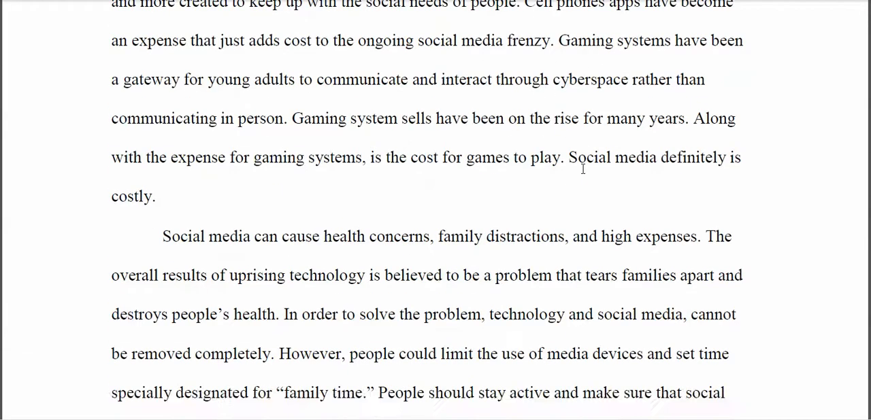
pyautogui.scroll(-14, 569, 170)
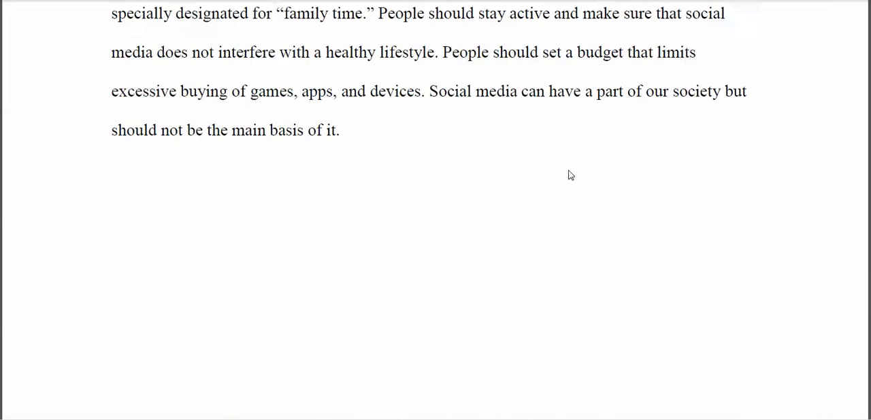
pyautogui.scroll(-8, 570, 175)
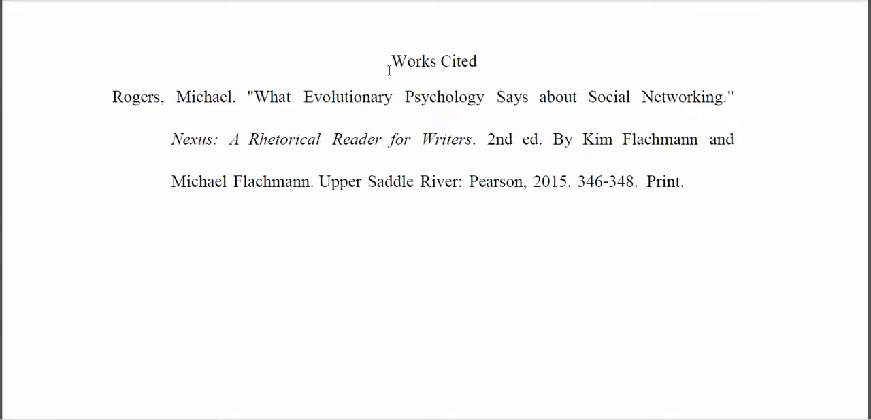
pyautogui.moveTo(390, 62); pyautogui.dragTo(686, 182)
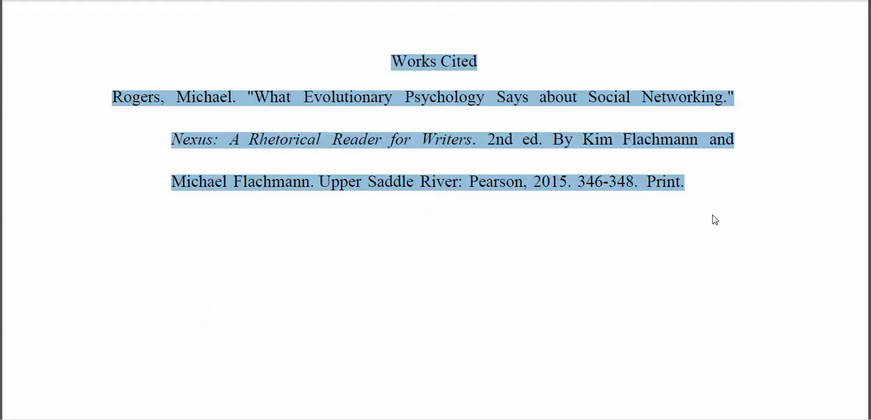
pyautogui.click(696, 192)
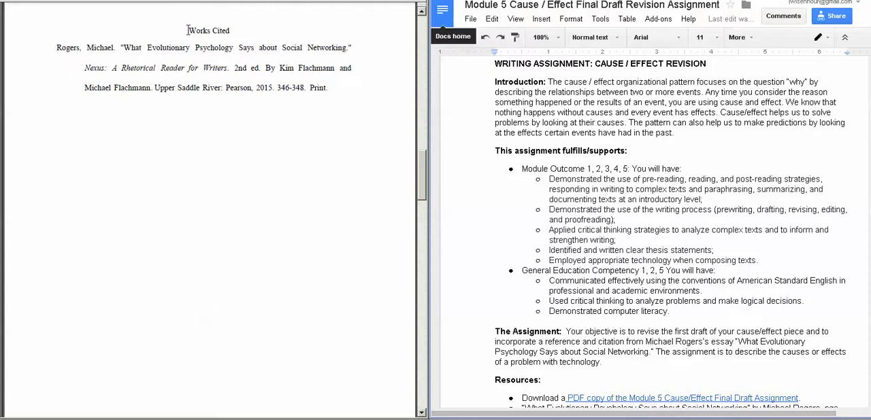
pyautogui.moveTo(187, 30); pyautogui.dragTo(327, 89)
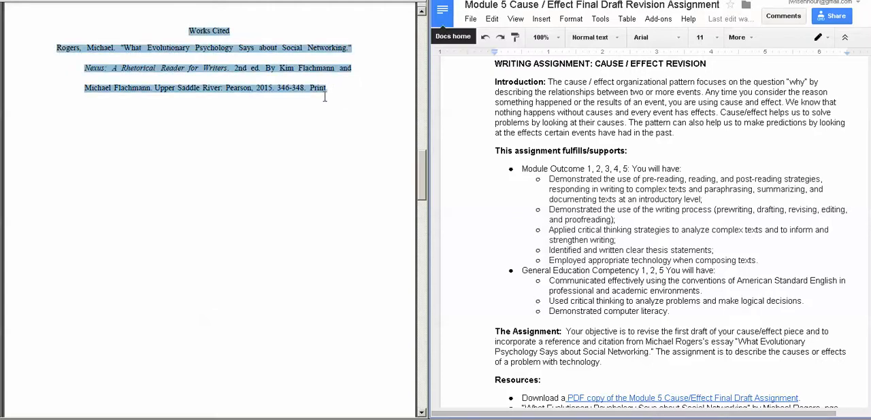
# Step: Read the Module 5 assignment through to "Specific Guidelines for Citation" and highlight its model Work Cited heading and entry
pyautogui.click(640, 123)
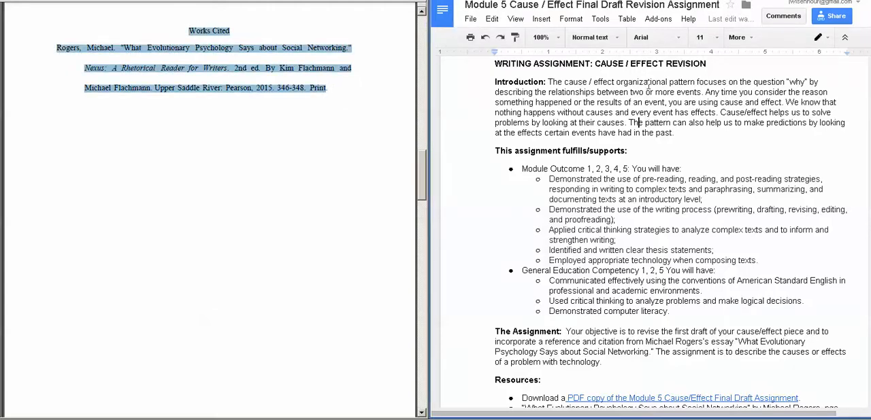
pyautogui.scroll(-3, 667, 153)
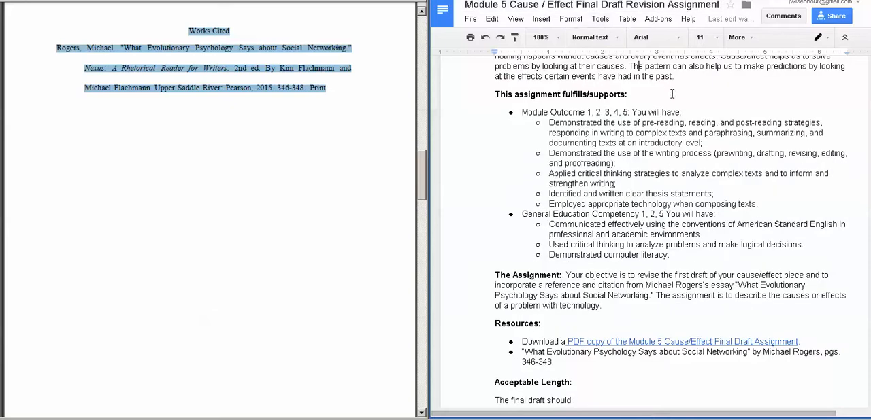
pyautogui.scroll(-7, 666, 151)
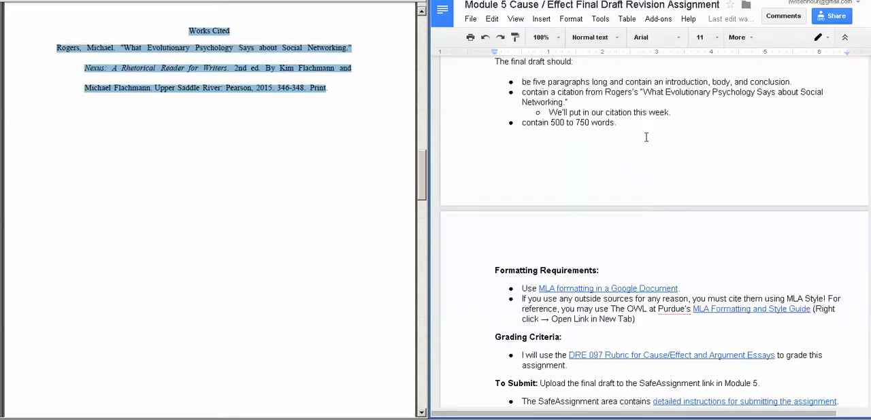
pyautogui.scroll(-7, 646, 138)
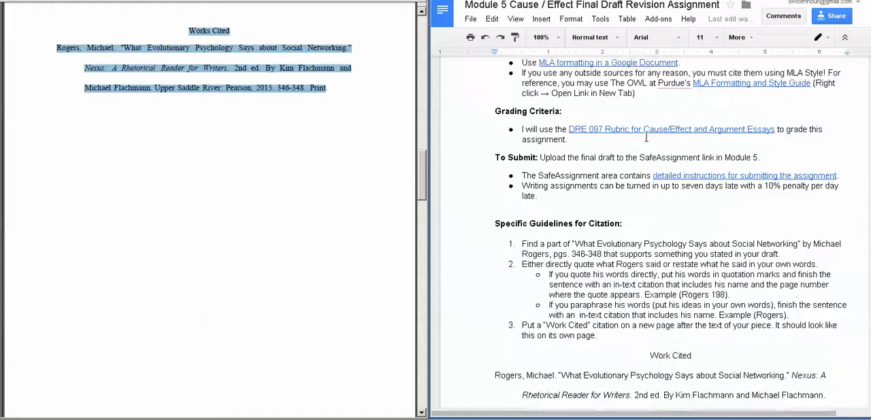
pyautogui.scroll(-4, 646, 138)
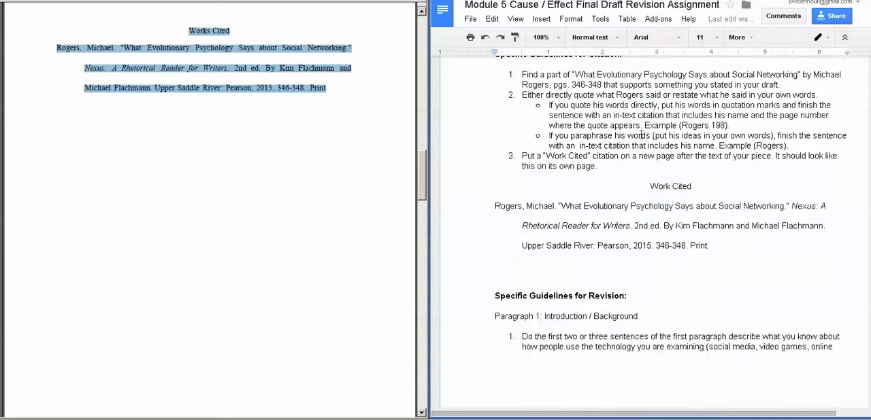
pyautogui.scroll(3, 642, 134)
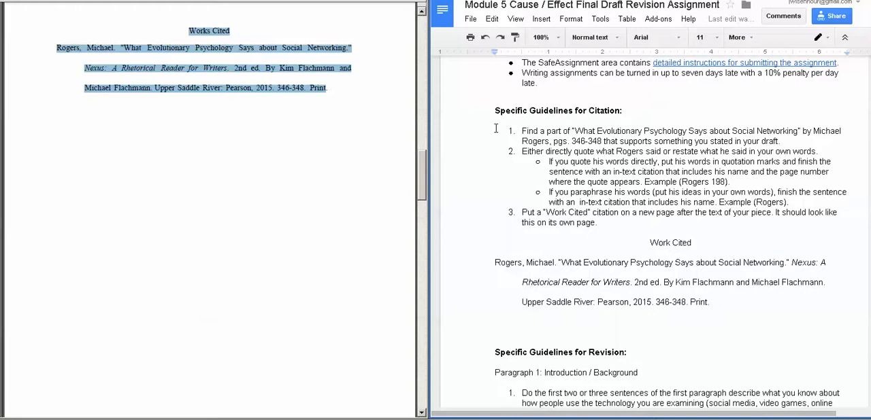
pyautogui.scroll(-3, 662, 162)
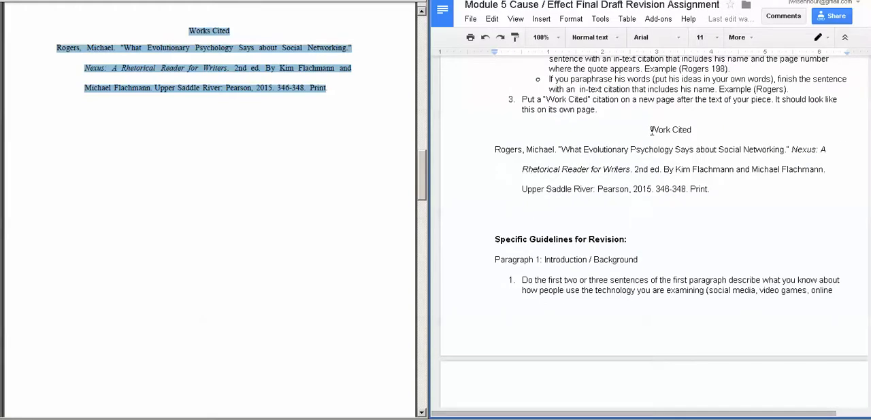
pyautogui.moveTo(651, 131); pyautogui.dragTo(729, 198)
pyautogui.click(734, 202)
# Step: Highlight the sample essay's Works Cited heading and entry again to compare them with the assignment's model
pyautogui.click(346, 95)
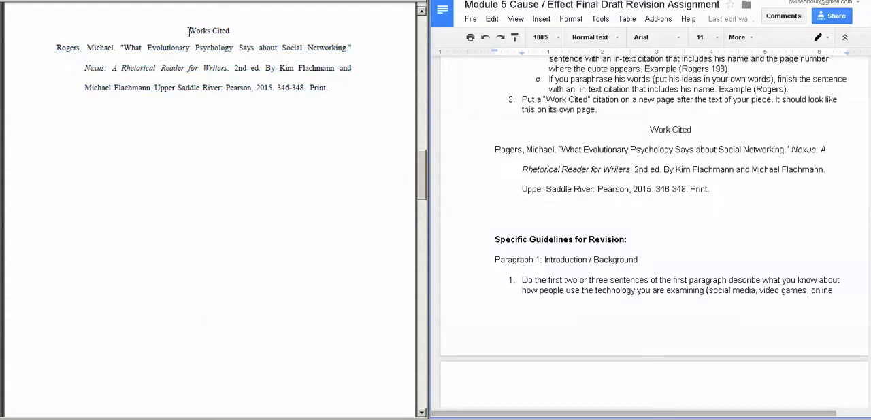
pyautogui.moveTo(189, 32); pyautogui.dragTo(346, 91)
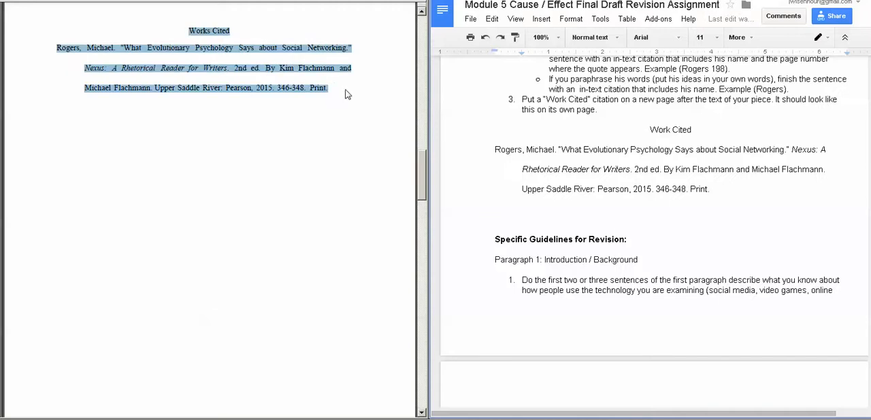
pyautogui.click(609, 120)
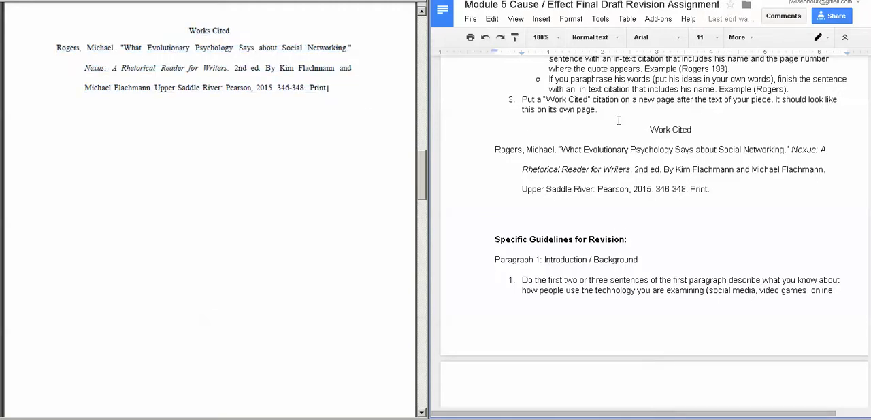
# Step: Switch to the "Student Cause and Effect Example for Citation Demo" document and continue from the conclusion's last sentence onto page 3
pyautogui.click(579, 0)
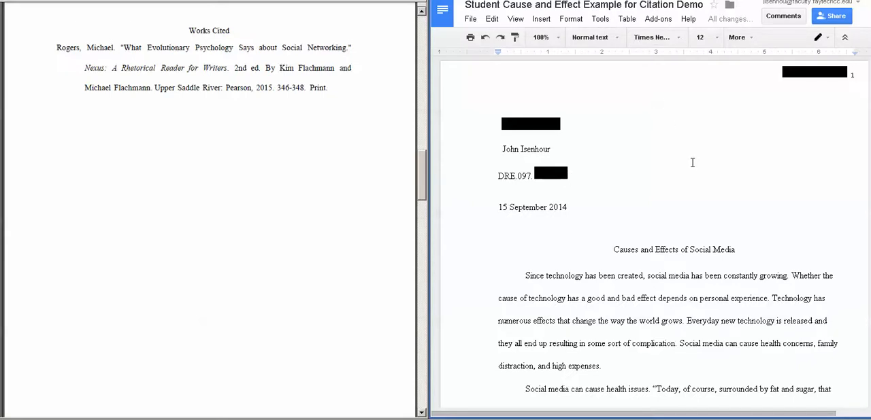
pyautogui.moveTo(677, 414); pyautogui.dragTo(708, 412)
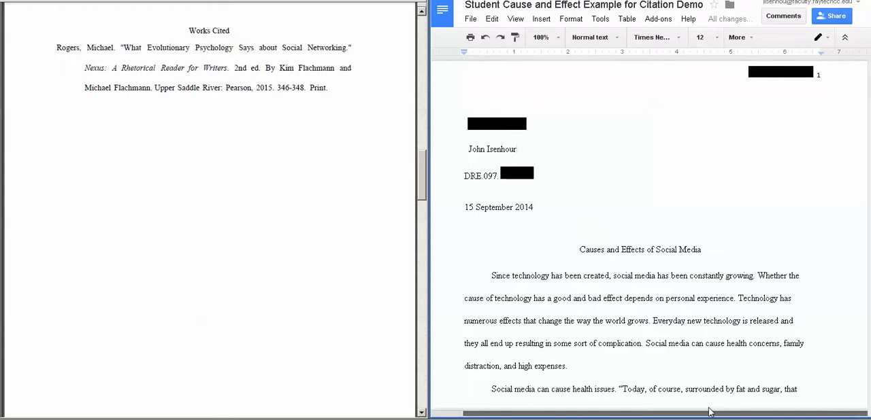
pyautogui.scroll(-8, 686, 191)
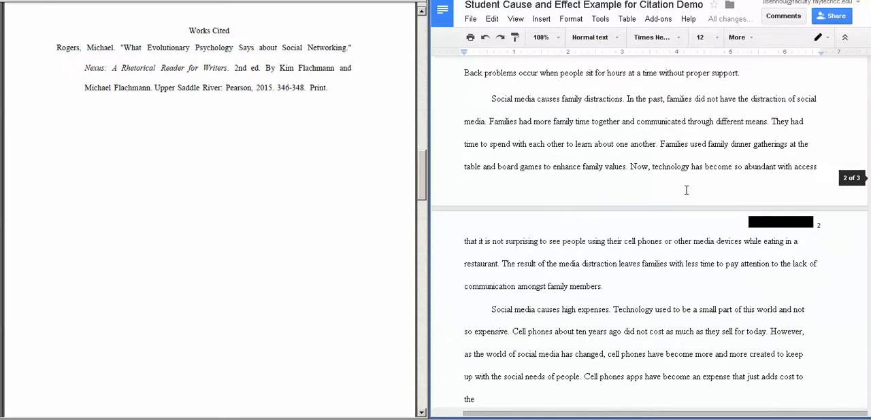
pyautogui.scroll(-8, 685, 190)
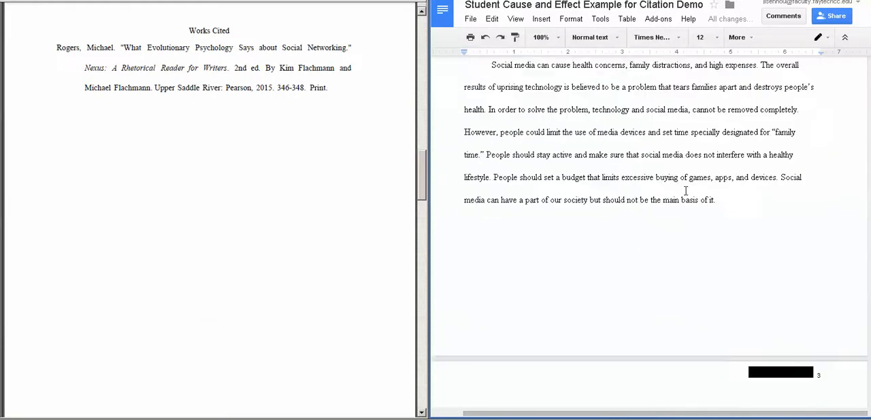
pyautogui.scroll(-1, 686, 191)
pyautogui.scroll(1, 686, 191)
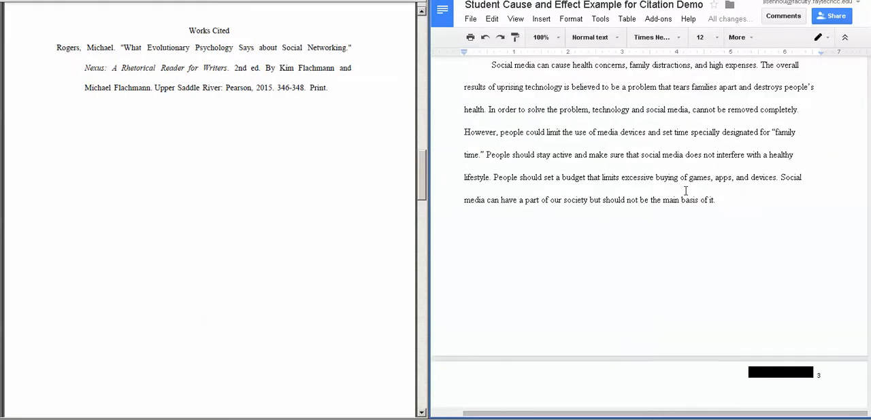
pyautogui.click(718, 202)
pyautogui.press('Return')
pyautogui.scroll(-3, 733, 154)
pyautogui.scroll(-1, 732, 154)
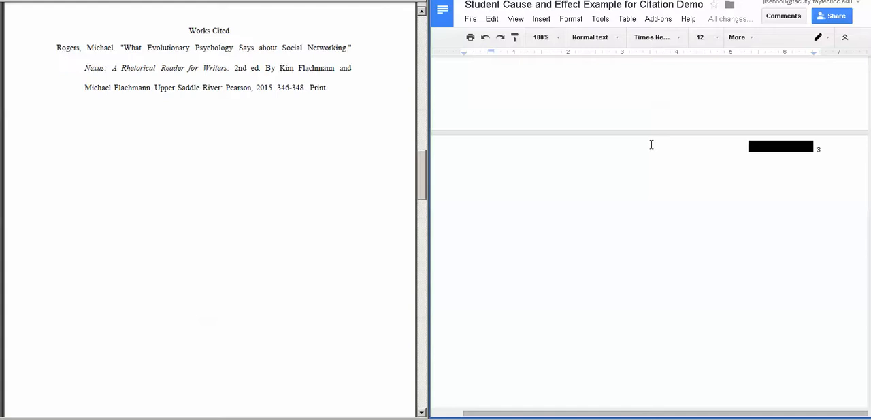
# Step: Maximize the document window and enter a centred "Works Cited" heading at the top of page 3, with the left indent at 0
pyautogui.press('super+Up')
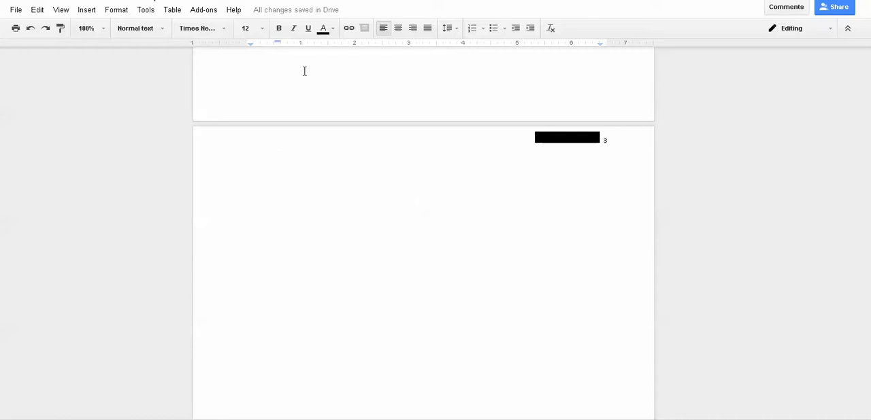
pyautogui.click(399, 31)
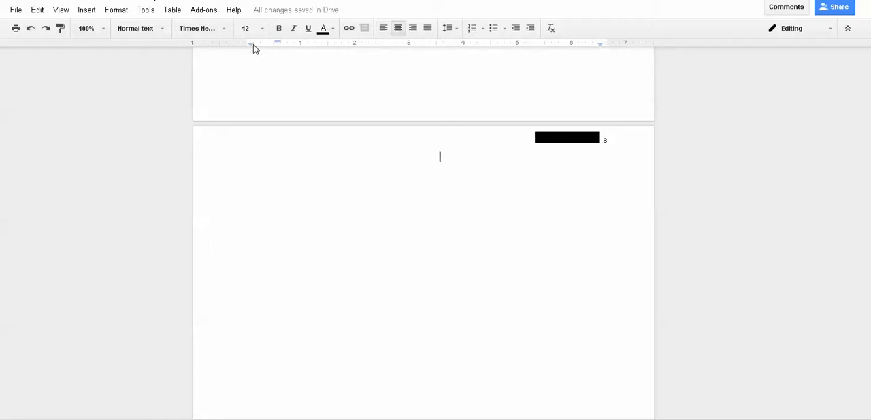
pyautogui.moveTo(251, 44); pyautogui.dragTo(247, 44)
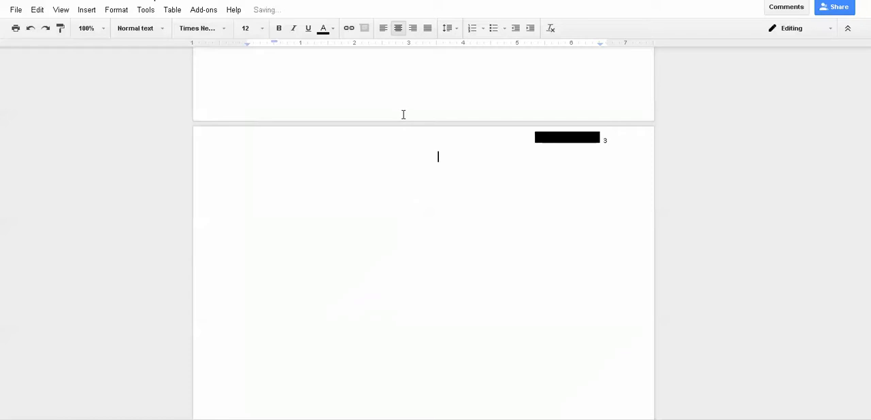
pyautogui.write('Works Cited')
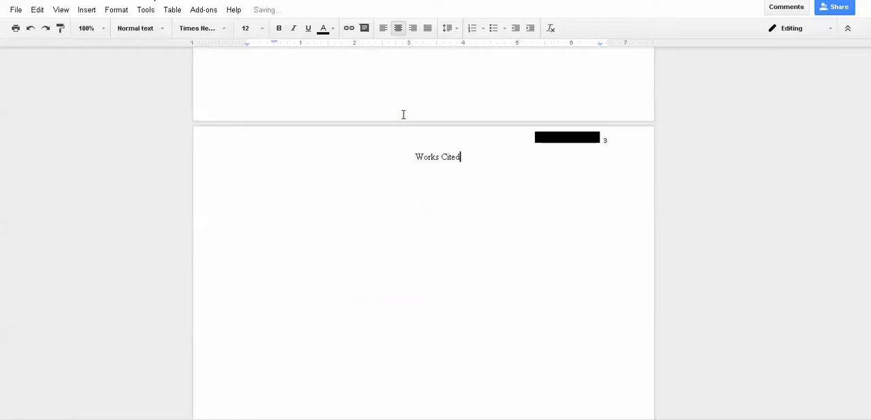
# Step: Start a left-aligned line below the "Works Cited" heading and give it a hanging indent, with the first line at 0 and left indent at 0.5 inch
pyautogui.press('Return')
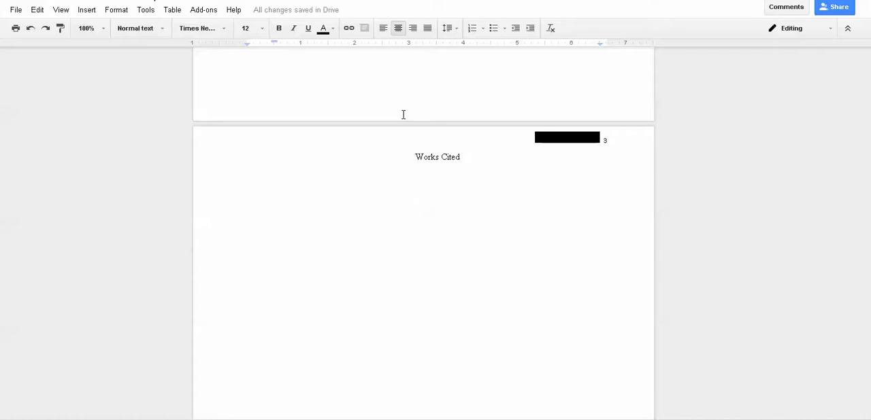
pyautogui.click(440, 158)
pyautogui.click(383, 30)
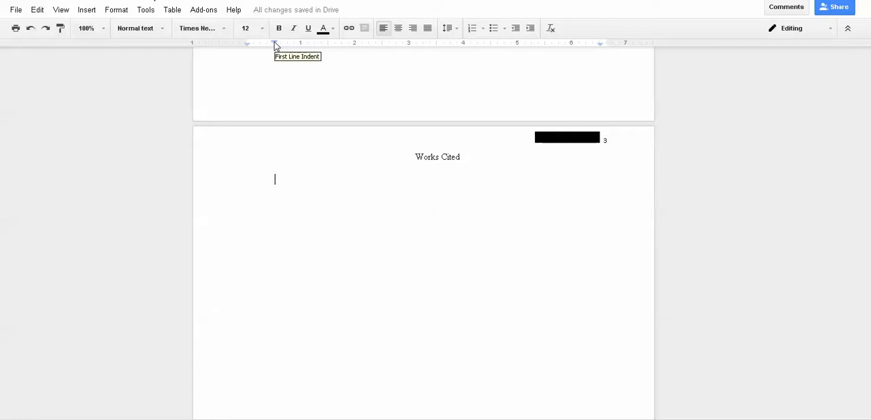
pyautogui.moveTo(276, 45); pyautogui.dragTo(249, 45)
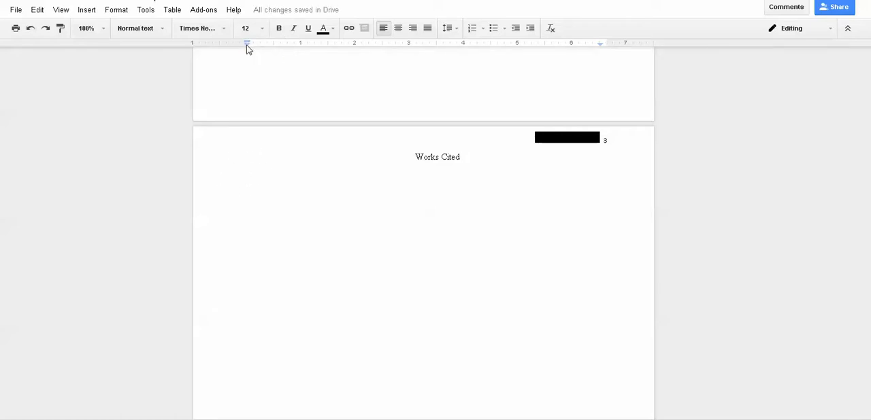
pyautogui.moveTo(246, 45); pyautogui.dragTo(275, 53)
pyautogui.moveTo(274, 42); pyautogui.dragTo(248, 45)
# Step: Begin the citation entry with the author's name as in the sample, surname first, ending with a period
pyautogui.click(101, 29)
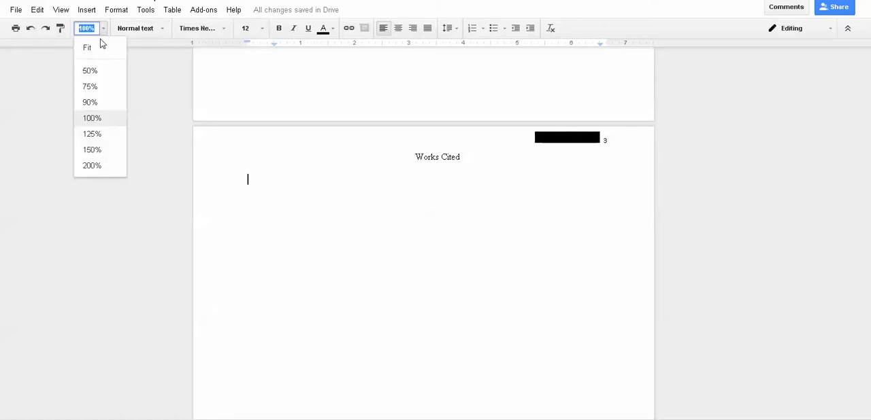
pyautogui.click(102, 165)
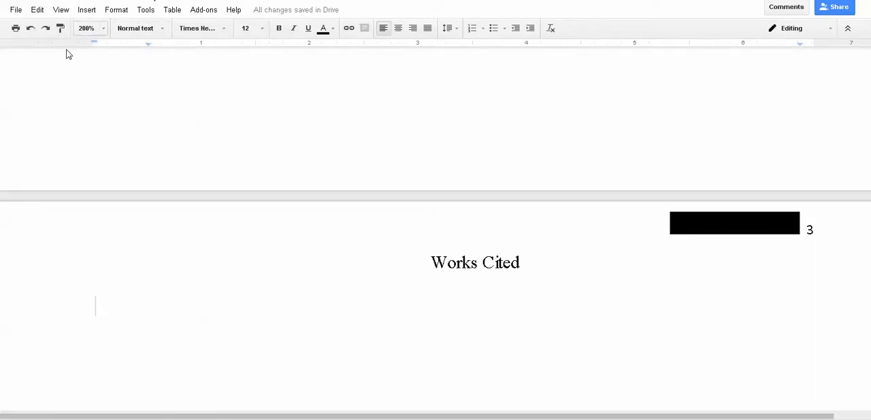
pyautogui.click(102, 31)
pyautogui.click(98, 121)
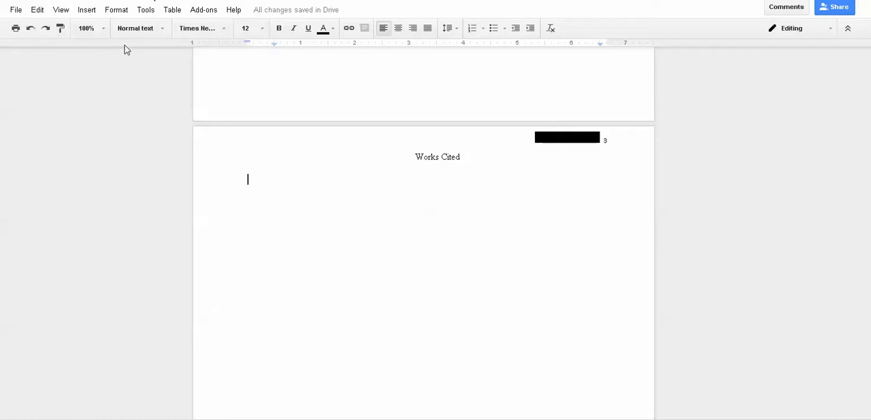
pyautogui.click(102, 29)
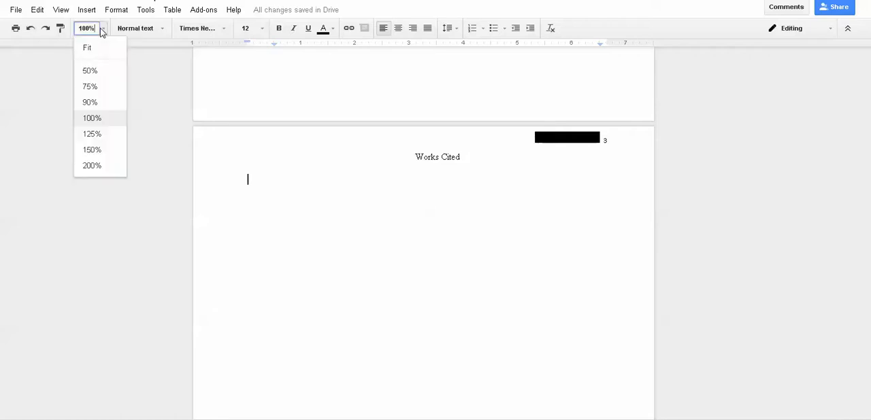
pyautogui.click(94, 135)
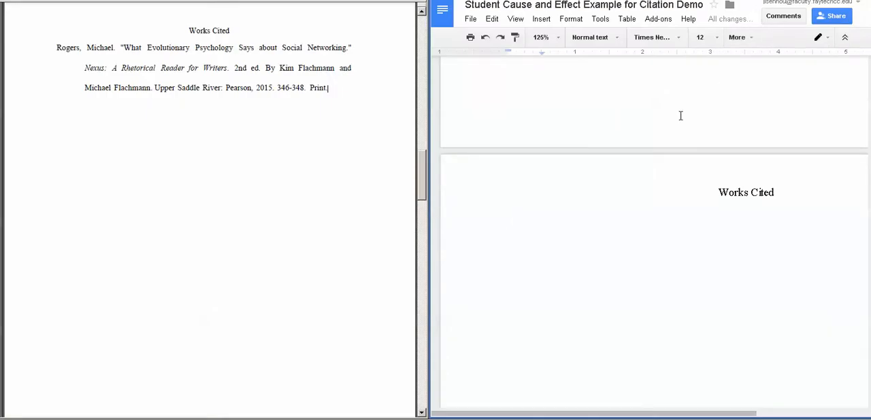
pyautogui.moveTo(641, 414); pyautogui.dragTo(684, 415)
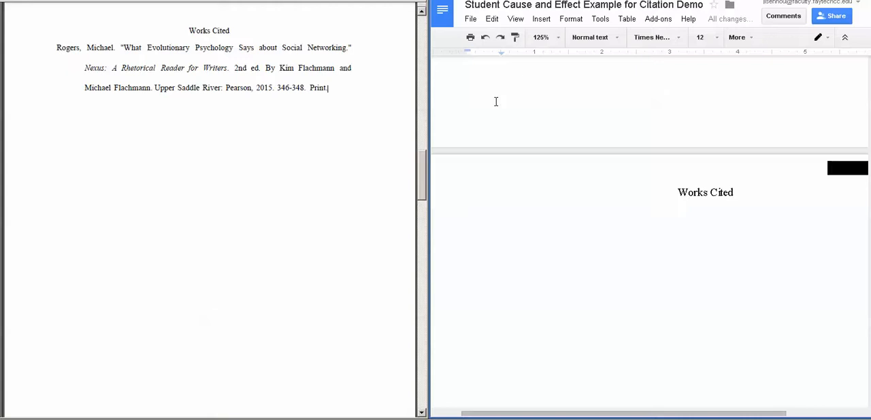
pyautogui.write('Rogers, ')
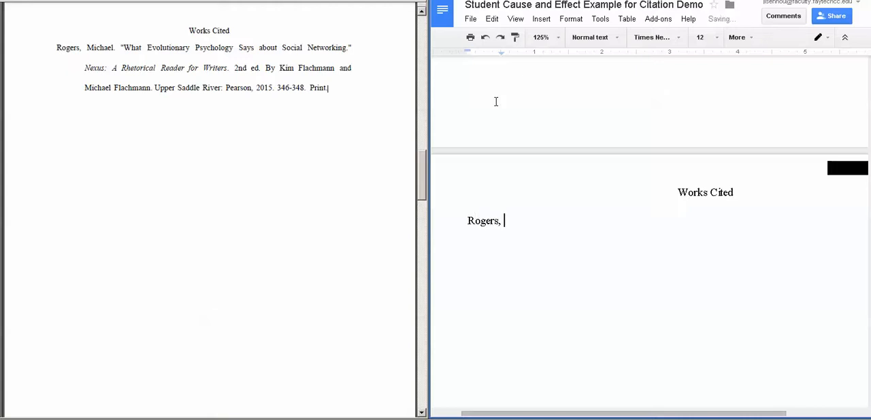
pyautogui.write('Michael.')
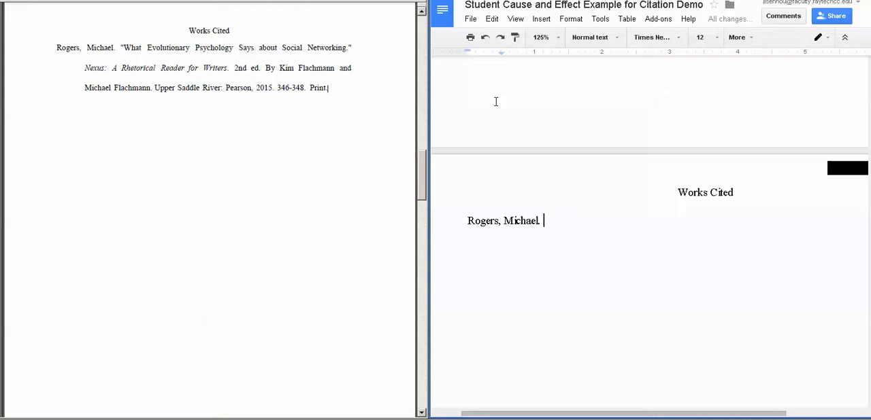
# Step: Add the article title "What Evolutionary Psychology Says about Social Networking." in quotation marks after the author
pyautogui.write('"What ')
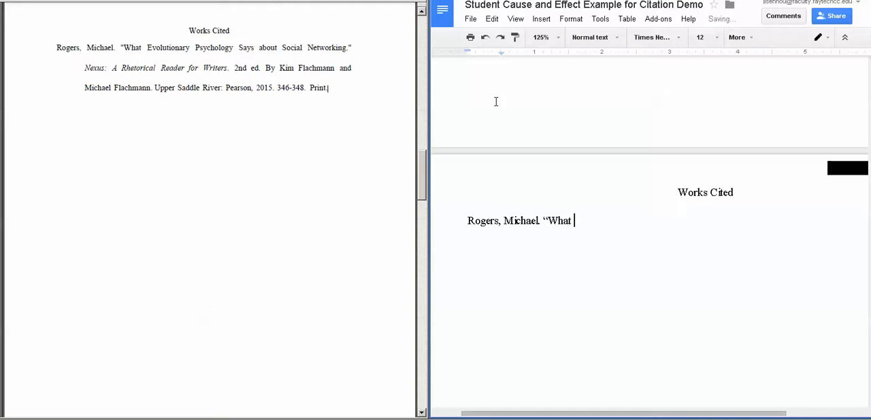
pyautogui.write('Evolutionary Psycholo')
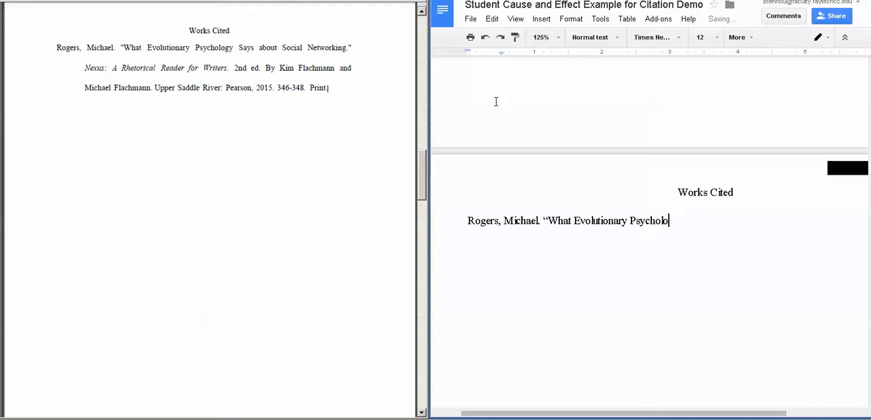
pyautogui.write('gy Says about Social Netwo')
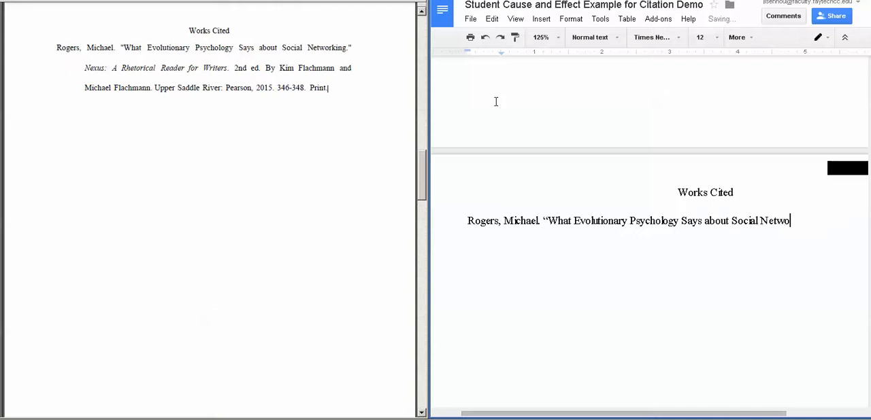
pyautogui.write('rking')
pyautogui.write('."')
# Step: Add the book title "Nexus: A Rhetorical Reader for Writers" in italics after the article title
pyautogui.click(560, 39)
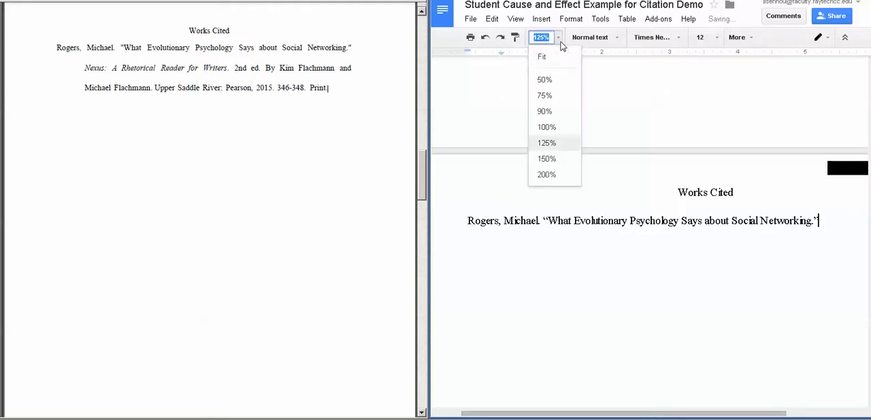
pyautogui.click(545, 96)
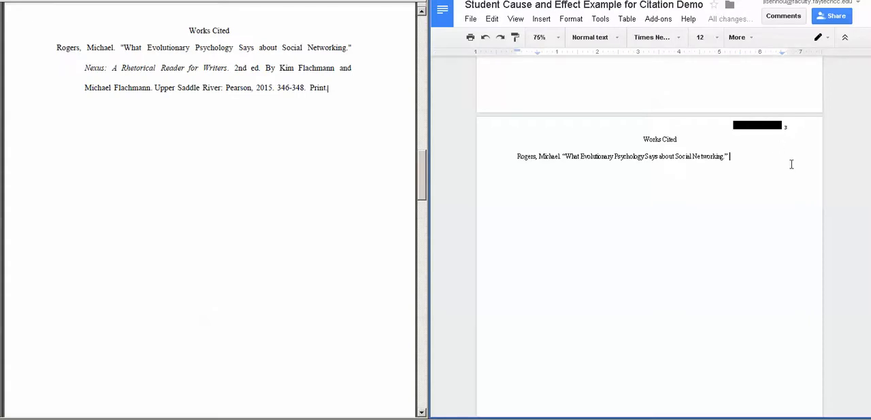
pyautogui.scroll(-1, 791, 162)
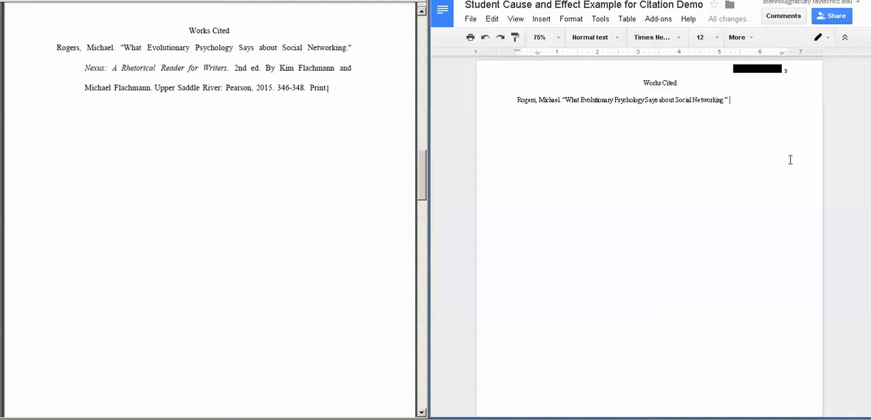
pyautogui.click(743, 41)
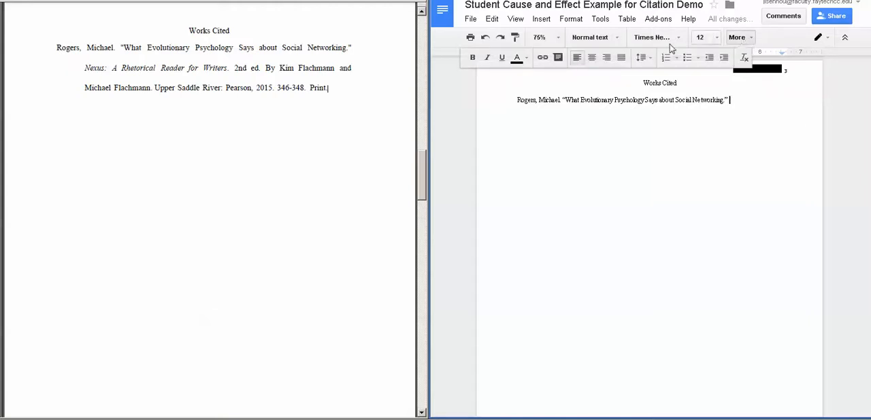
pyautogui.click(487, 58)
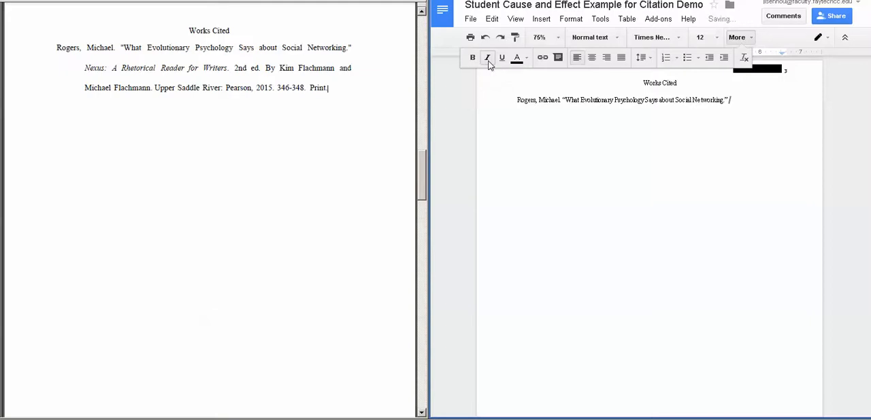
pyautogui.click(740, 39)
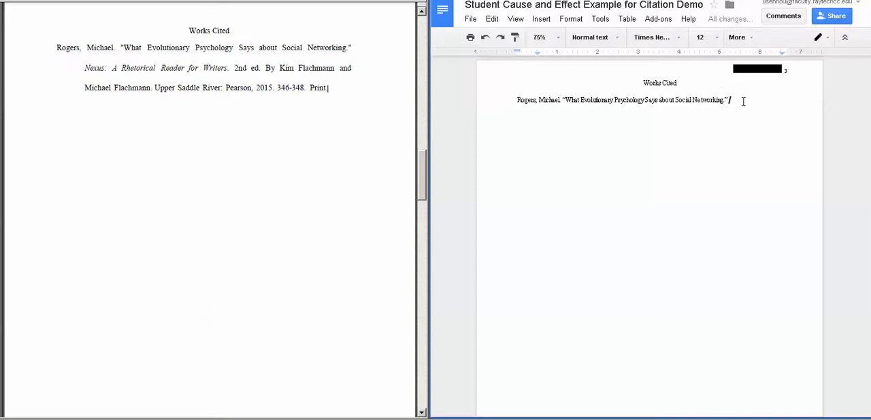
pyautogui.write('Nexus')
pyautogui.write(': A')
pyautogui.write(' Rhet')
pyautogui.write('or')
pyautogui.write('ical Read')
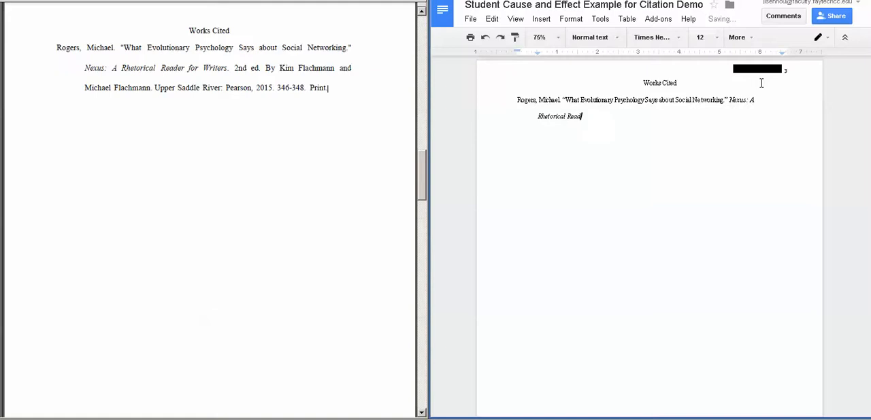
pyautogui.write('er for Writers')
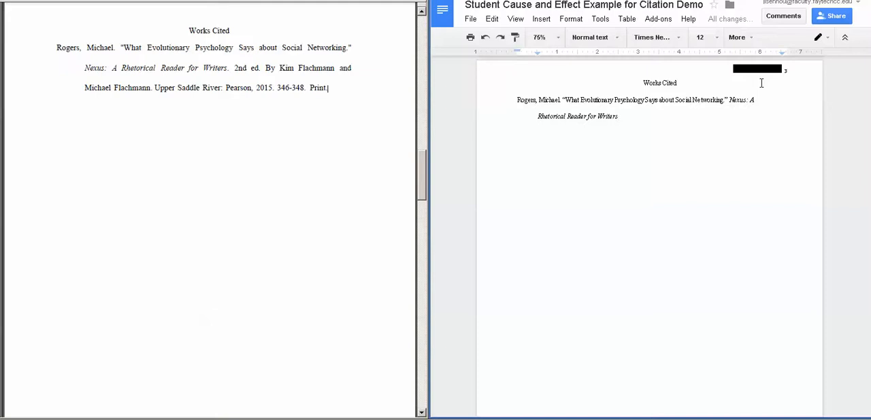
# Step: End the book title with a period and add the edition "2nd ed." in regular, non-italic text
pyautogui.click(737, 37)
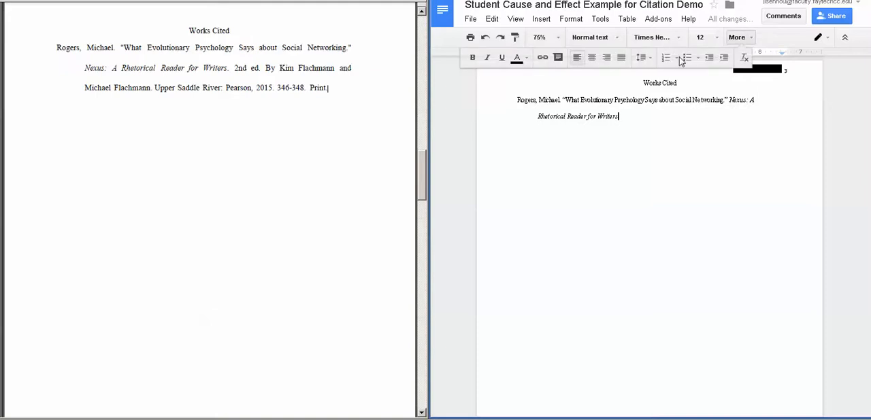
pyautogui.click(487, 58)
pyautogui.press('BackSpace')
pyautogui.write('. 2nd ed.')
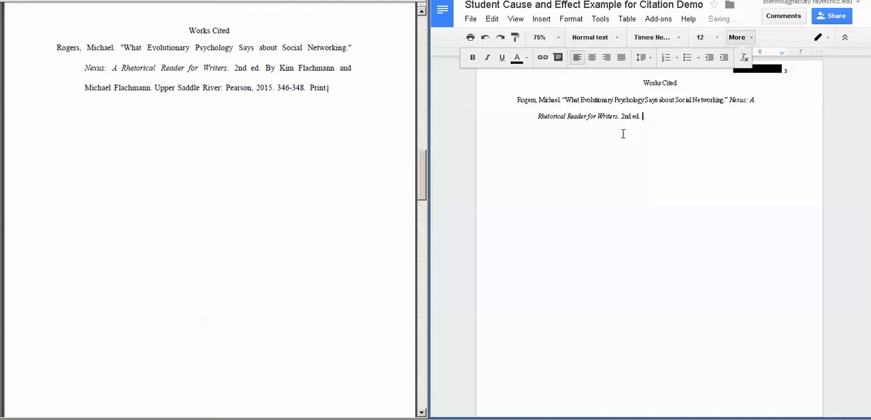
pyautogui.write(' By')
# Step: Add "By" and both book authors' full names as in the sample entry, ending with a period
pyautogui.write('Kim Flachmann and Michael ')
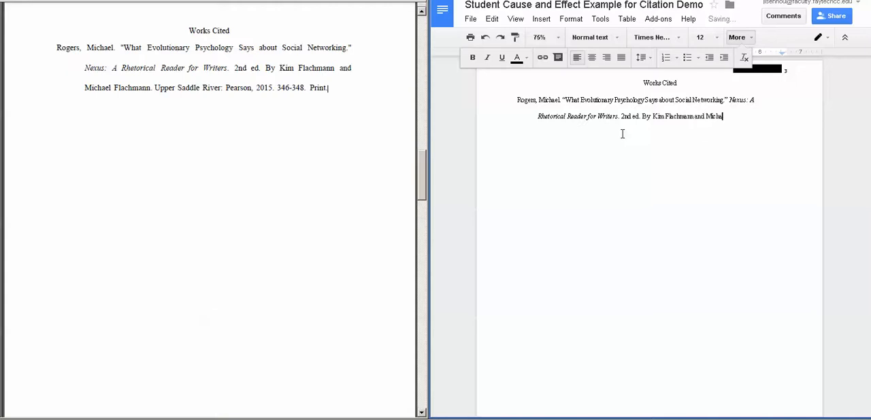
pyautogui.write('Flachmann')
pyautogui.write('. ')
pyautogui.write('U')
pyautogui.write('pper')
pyautogui.write(' Saddle ')
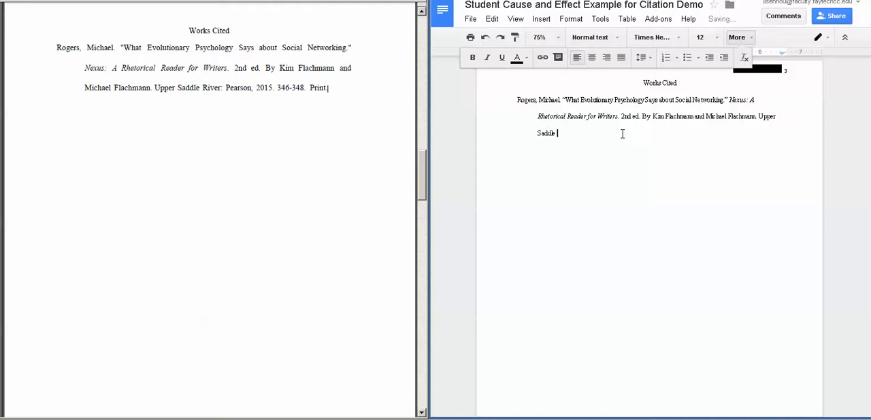
pyautogui.write('River:')
# Step: Add the publisher and year "Pearson, 2015." after the place of publication
pyautogui.click(560, 38)
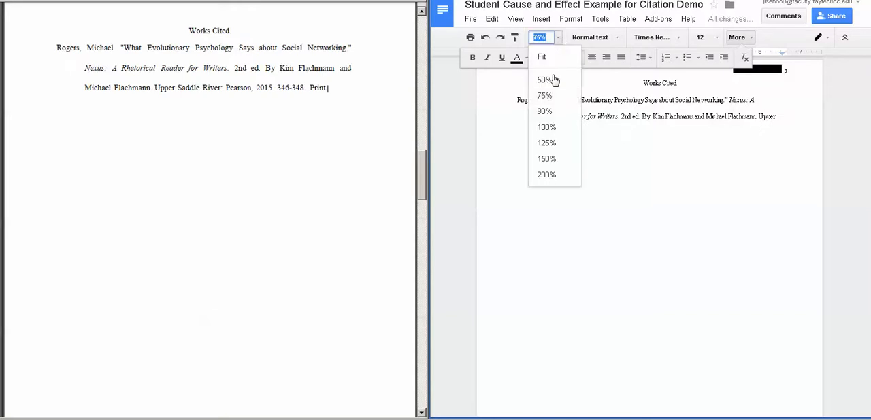
pyautogui.click(551, 128)
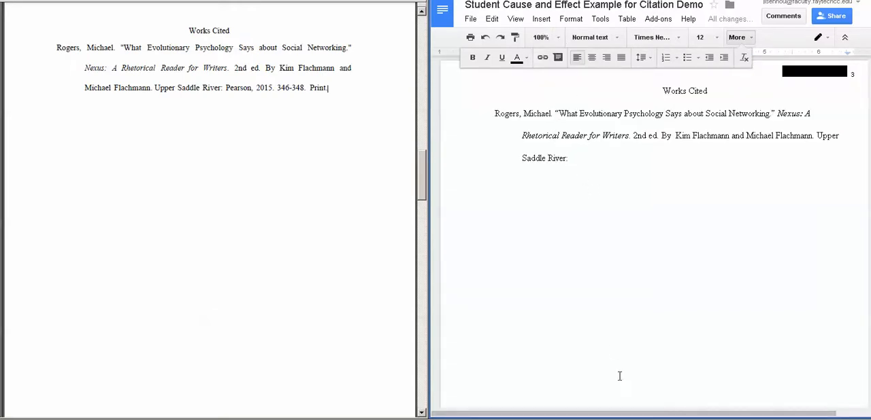
pyautogui.moveTo(622, 414); pyautogui.dragTo(652, 414)
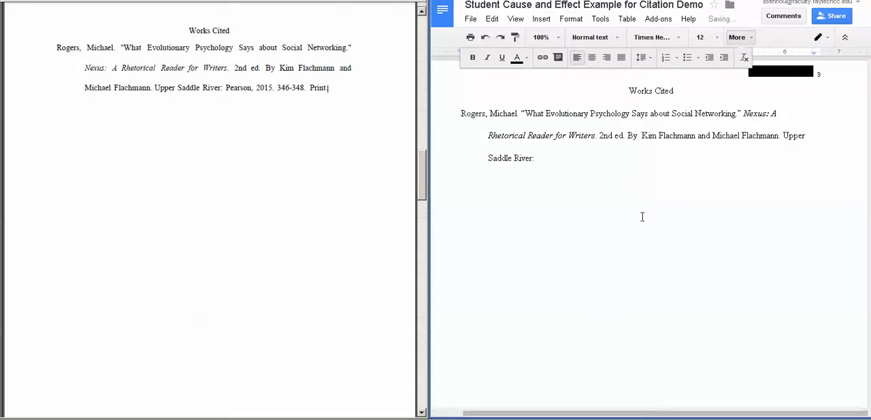
pyautogui.write('Pearson, 2015.')
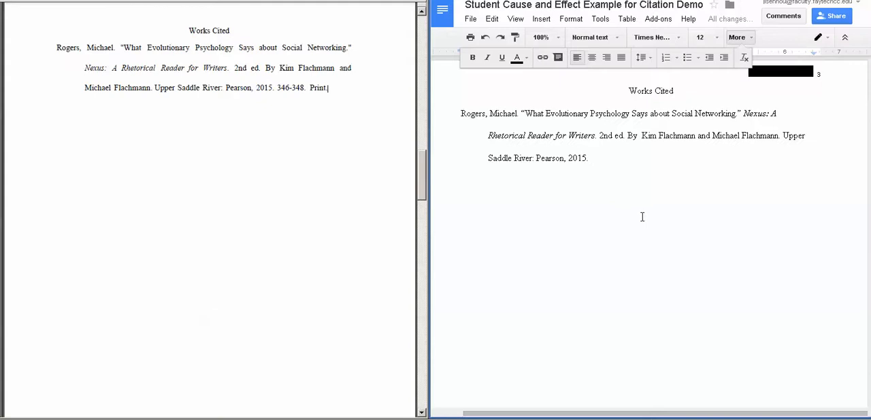
# Step: Complete the entry with the page range and medium "346-348. Print."
pyautogui.write('346-348')
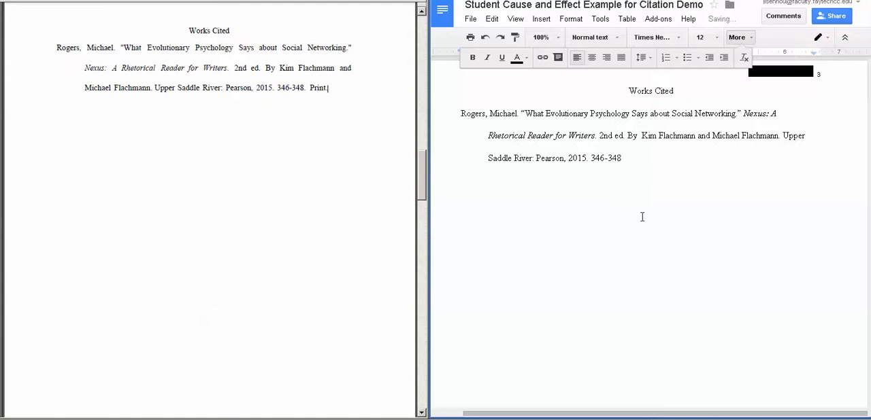
pyautogui.press('BackSpace')
pyautogui.write('. Print.')
pyautogui.click(736, 37)
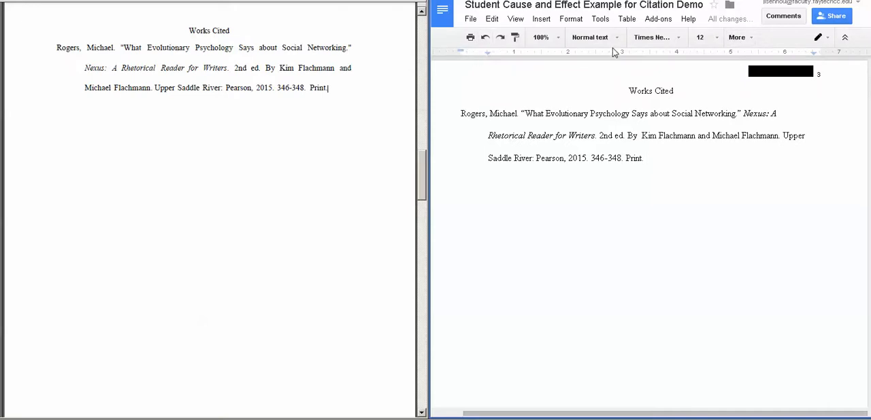
# Step: Start a second example entry on a new line with a placeholder author's name, surname first, ending with a period
pyautogui.press('Return')
pyautogui.write('Smith, JOhn')
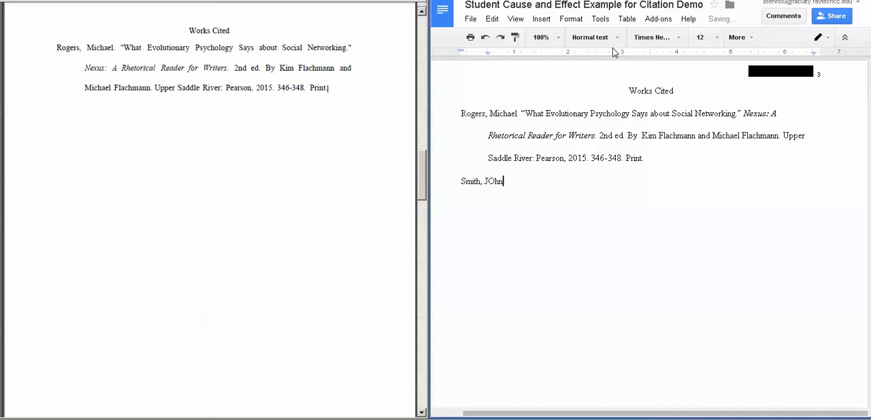
pyautogui.press('BackSpace')
pyautogui.press('BackSpace')
pyautogui.press('BackSpace')
pyautogui.write('ohn.')
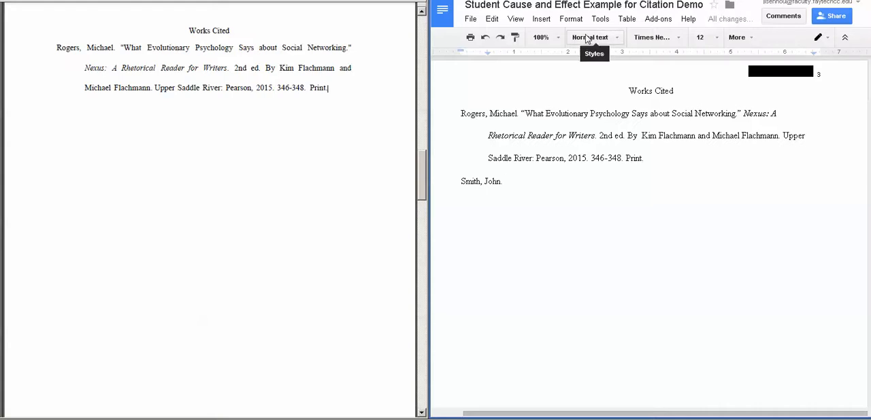
# Step: Delete the second example entry together with its line, leaving the cursor after "Print."
pyautogui.press('BackSpace')
pyautogui.press('BackSpace')
pyautogui.press('BackSpace')
pyautogui.press('BackSpace')
pyautogui.press('BackSpace')
pyautogui.press('BackSpace')
pyautogui.press('BackSpace')
pyautogui.press('BackSpace')
pyautogui.press('BackSpace')
pyautogui.press('BackSpace')
pyautogui.press('BackSpace')
pyautogui.press('BackSpace')
pyautogui.press('BackSpace')
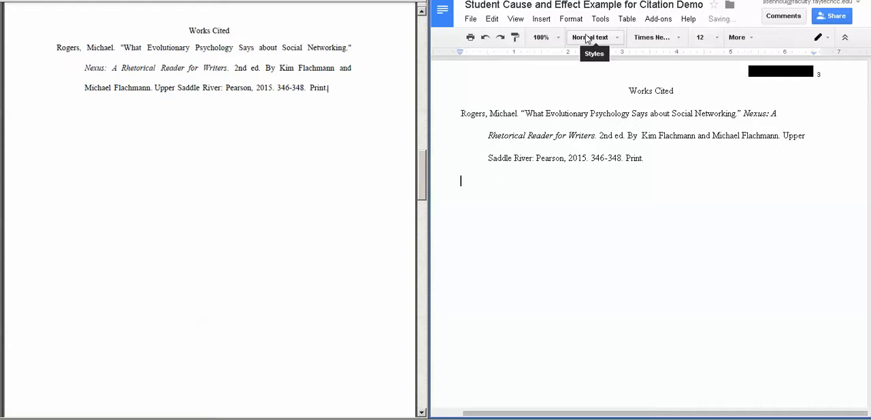
pyautogui.press('BackSpace')
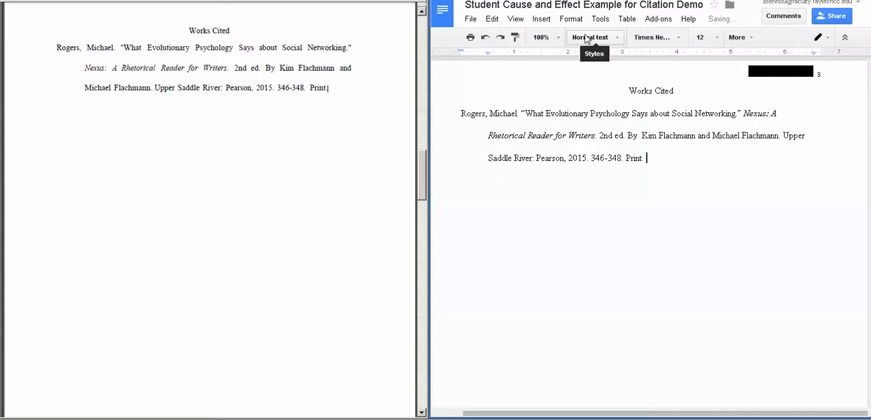